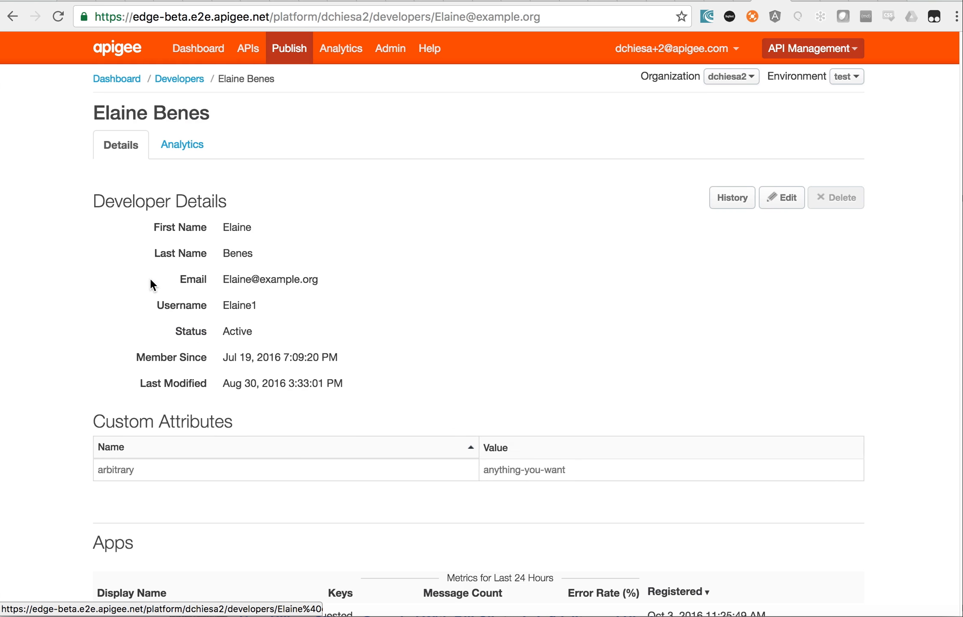
Step: Open the App4a developer app from the developer's apps list and check its app status
scroll(398, 241, "down", 3)
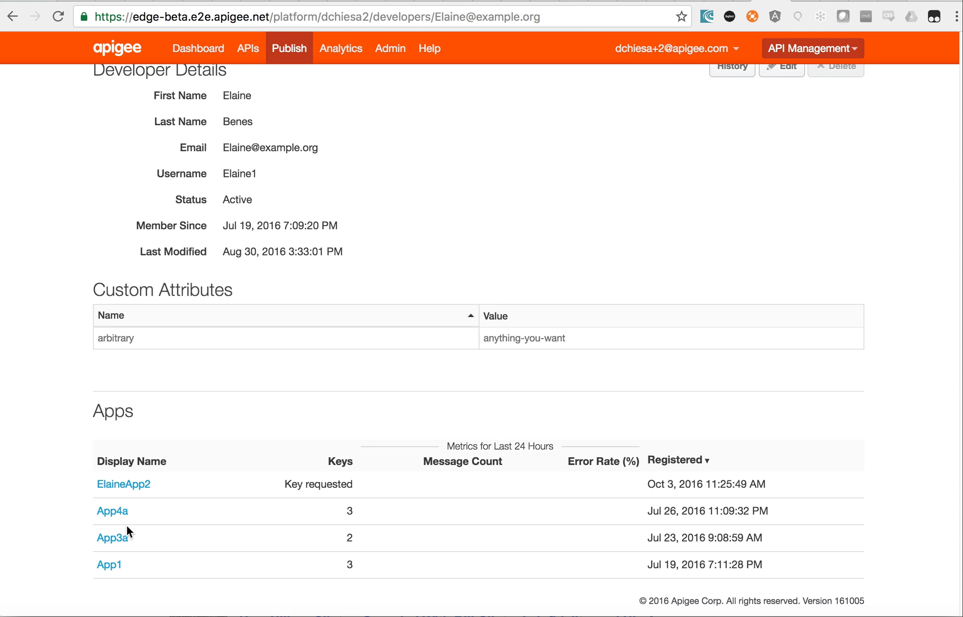
left_click(113, 513)
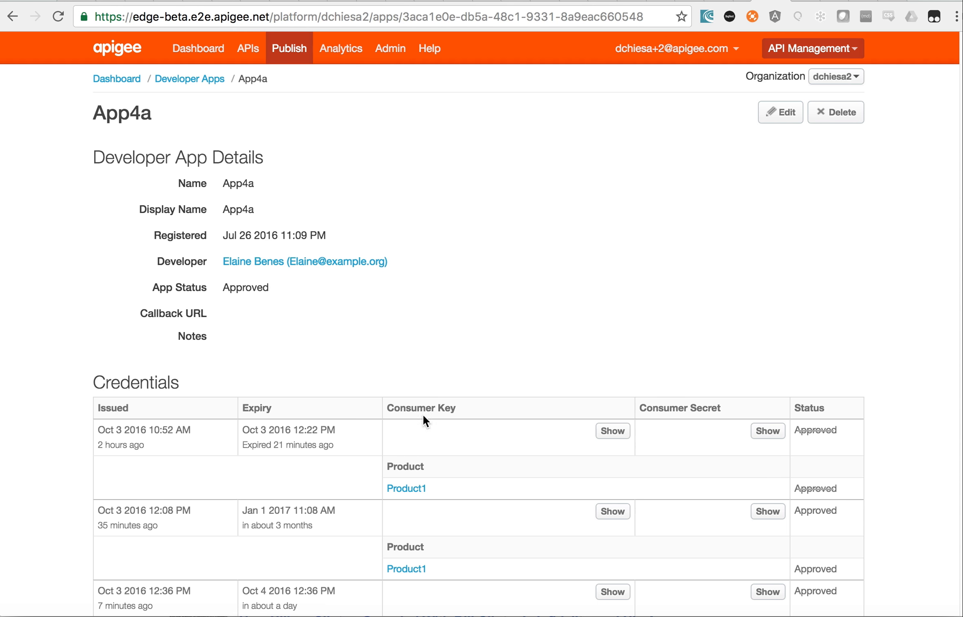
left_click(289, 47)
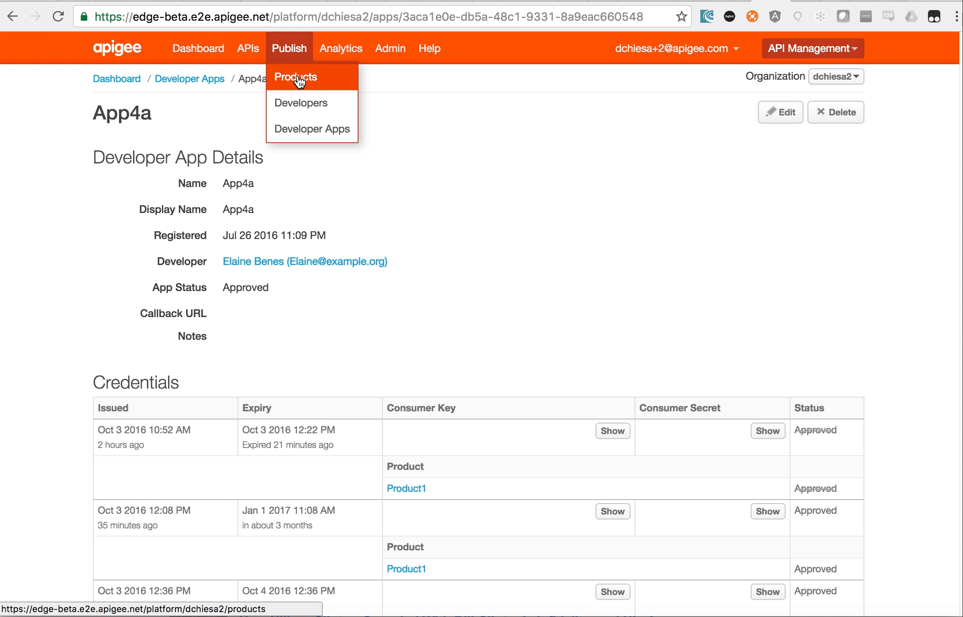
left_click(598, 281)
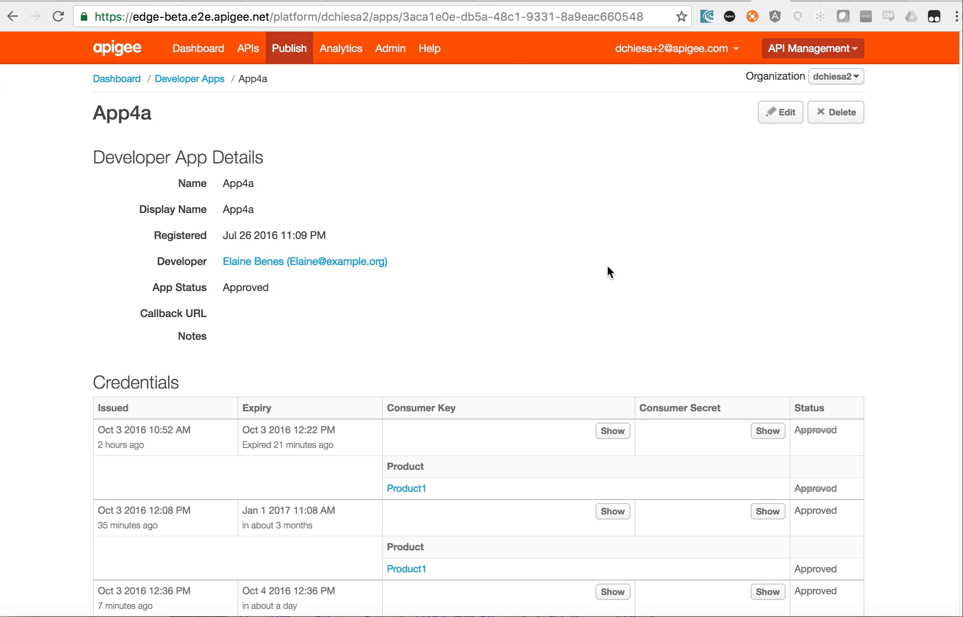
scroll(608, 267, "down", 2)
scroll(608, 268, "up", 2)
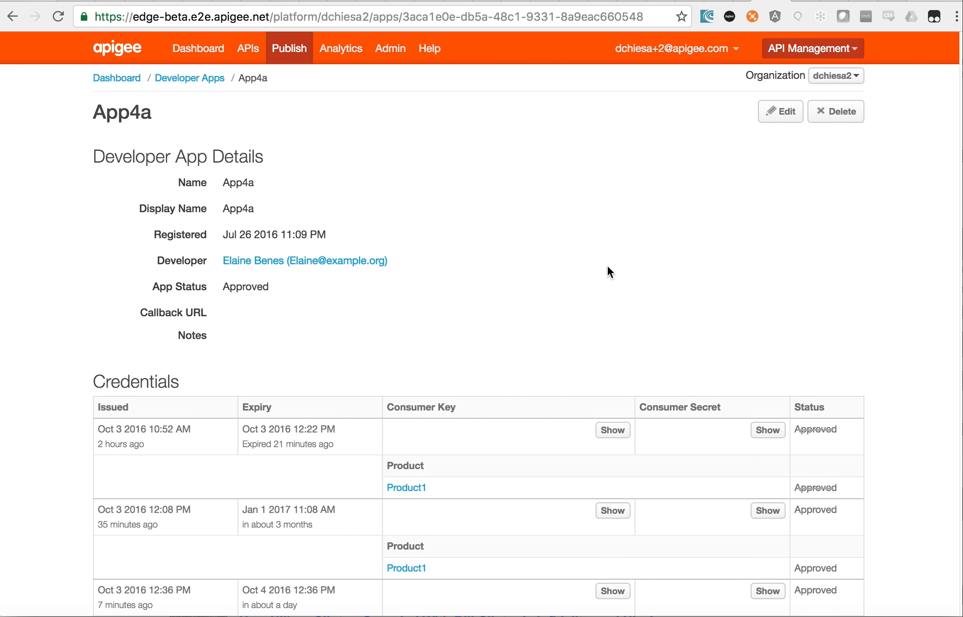
double_click(250, 287)
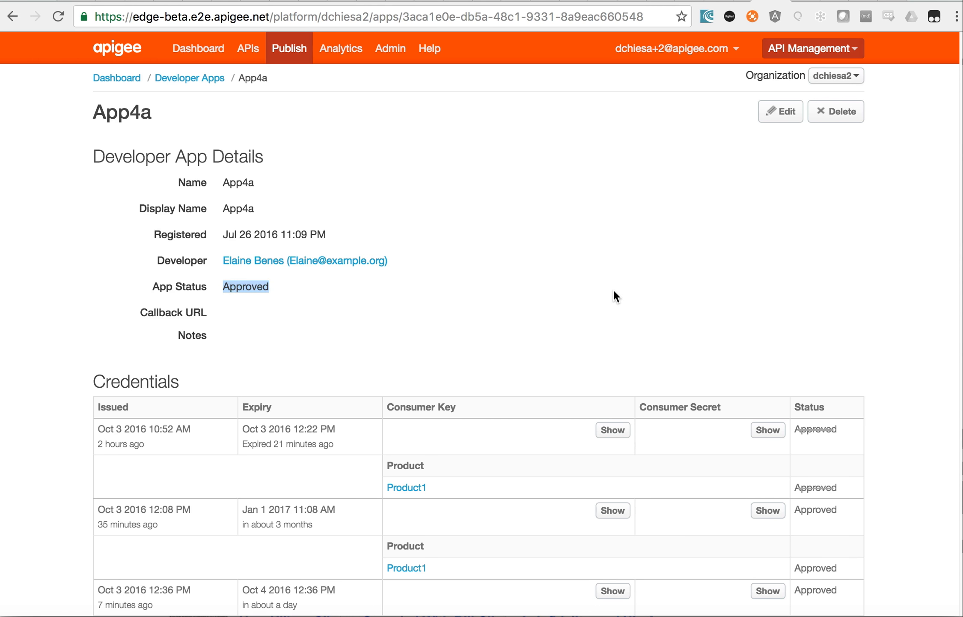
Step: Examine App4a's credentials list and the status detail of the first credential, issued Oct 3 2016 10:52 AM
scroll(623, 291, "down", 4)
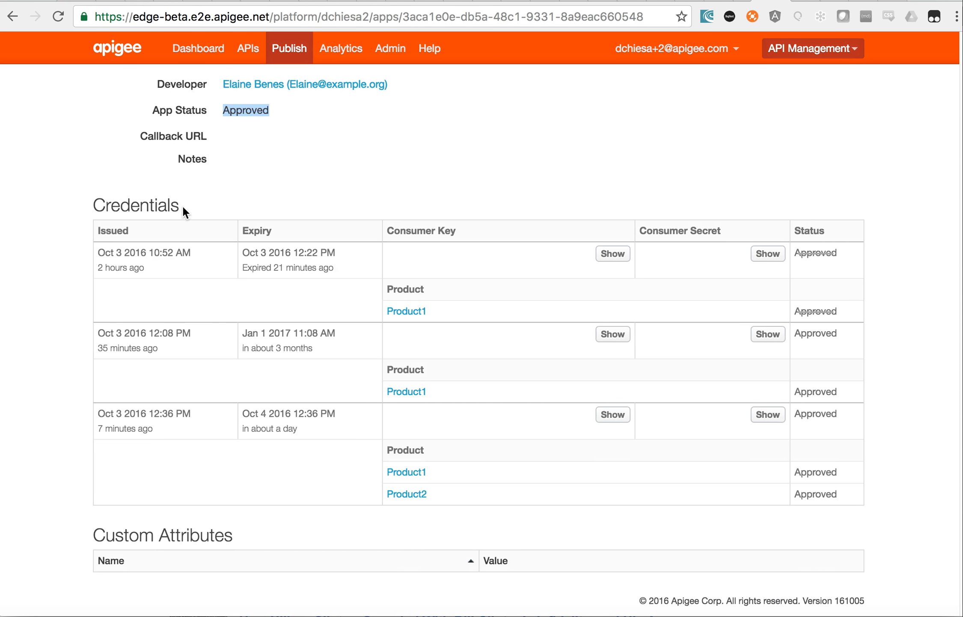
left_click_drag(176, 204, 86, 200)
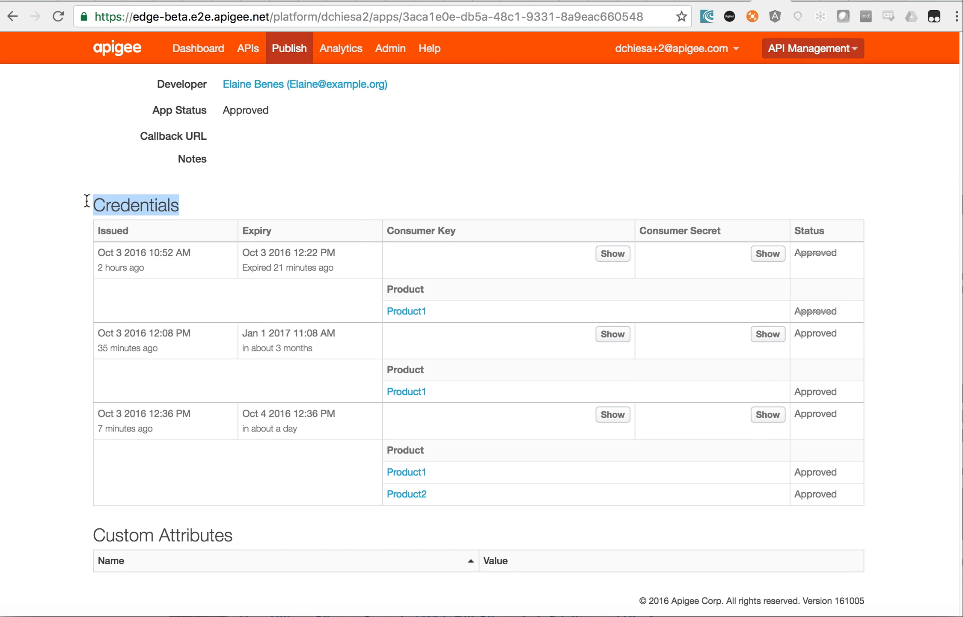
left_click(150, 256)
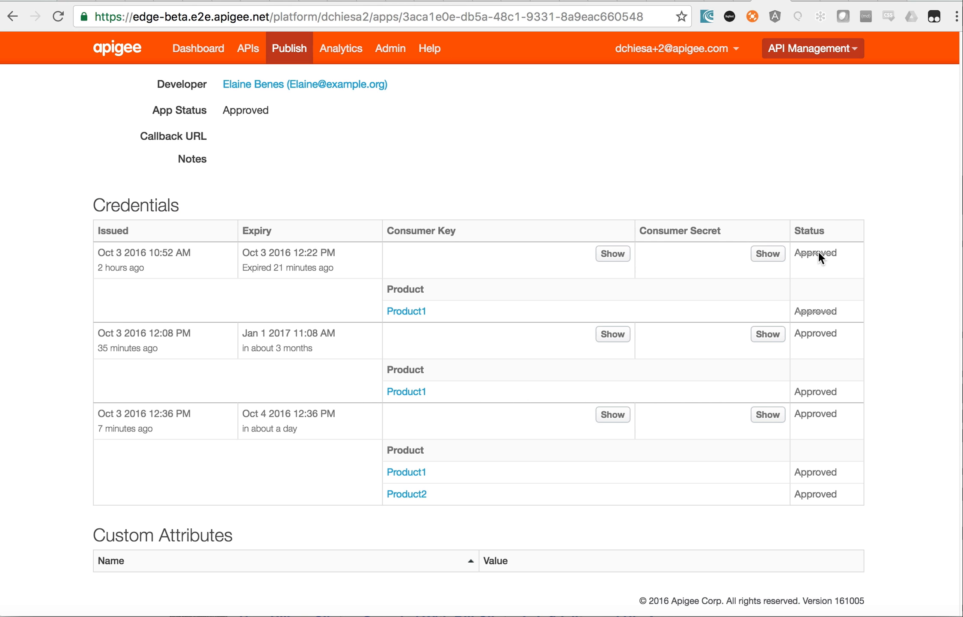
mouse_move(821, 253)
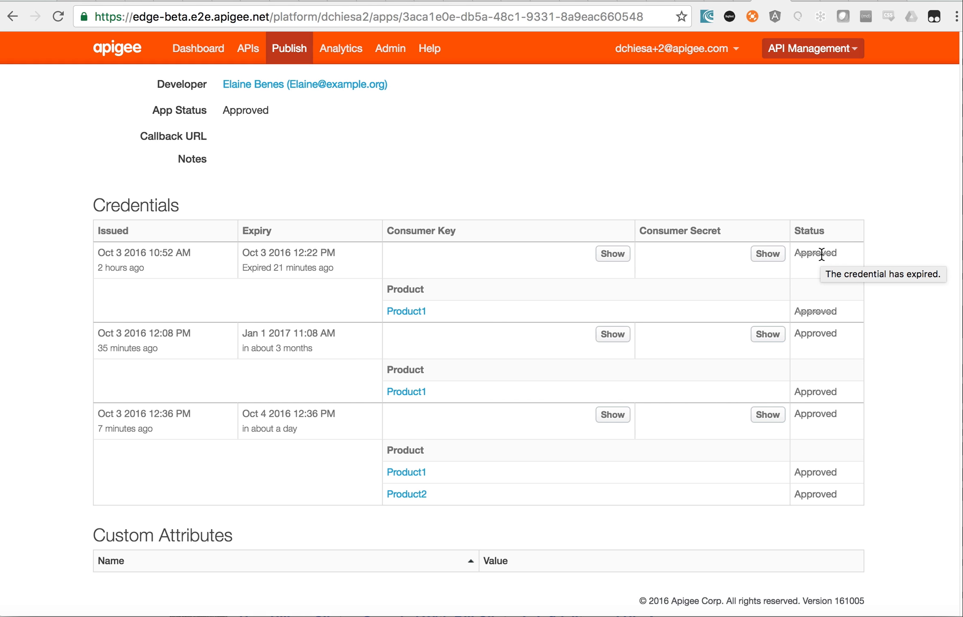
Step: Reveal the first credential's consumer key and check that credential's expiry and status
left_click(618, 256)
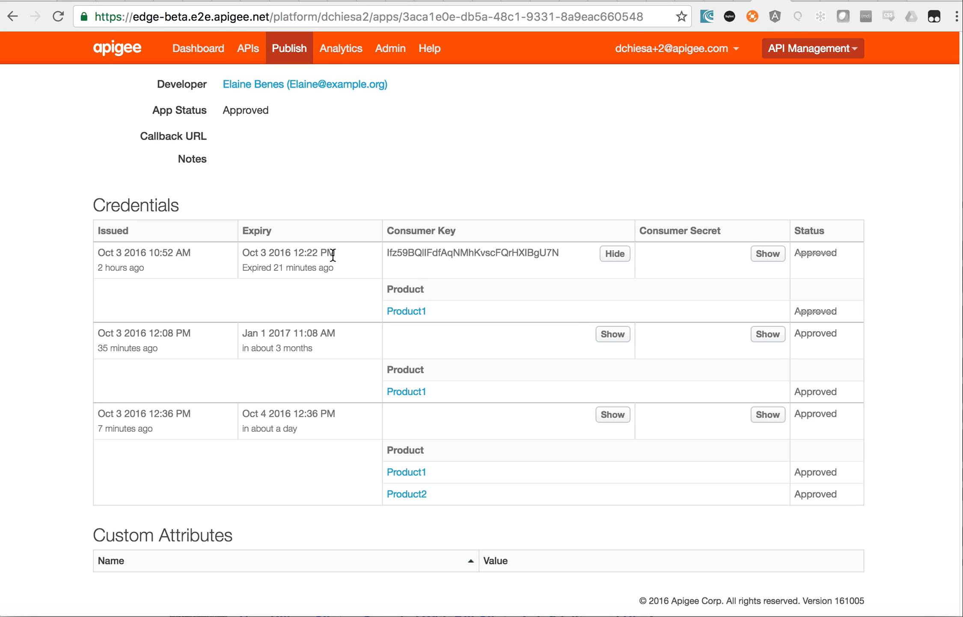
triple_click(269, 260)
left_click_drag(269, 260, 246, 252)
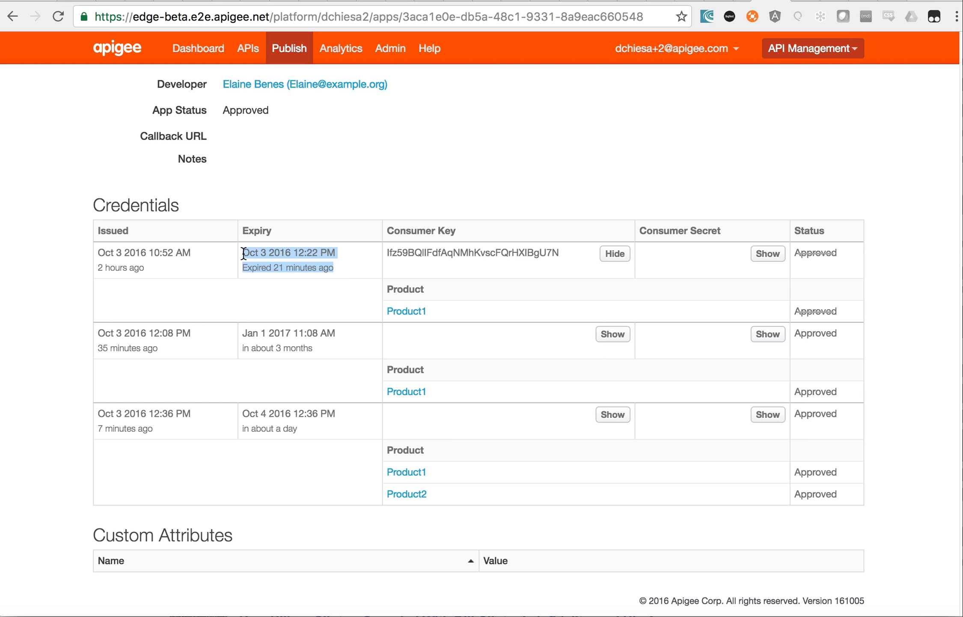
left_click(350, 260)
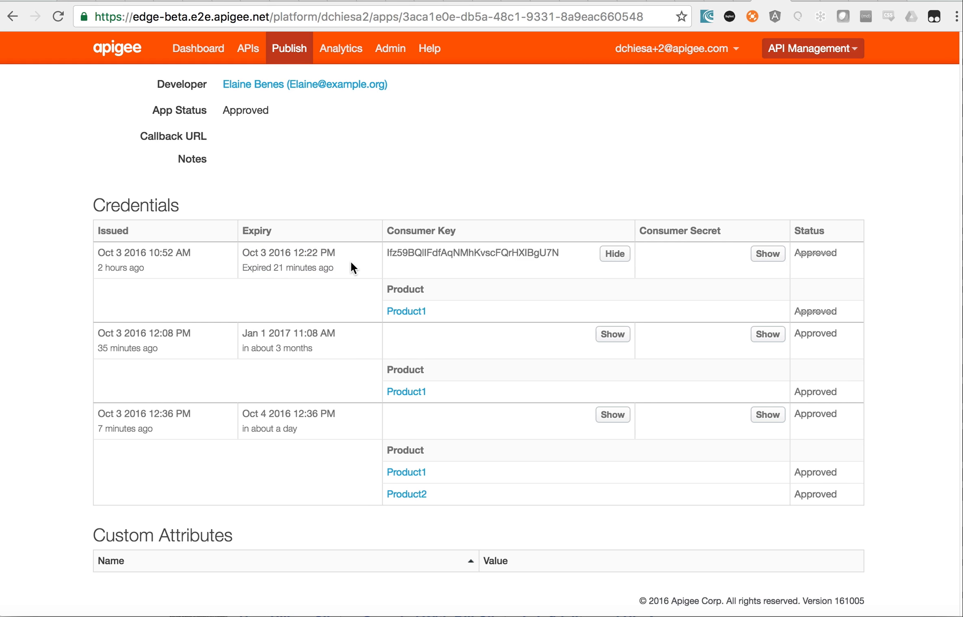
double_click(828, 254)
mouse_move(818, 255)
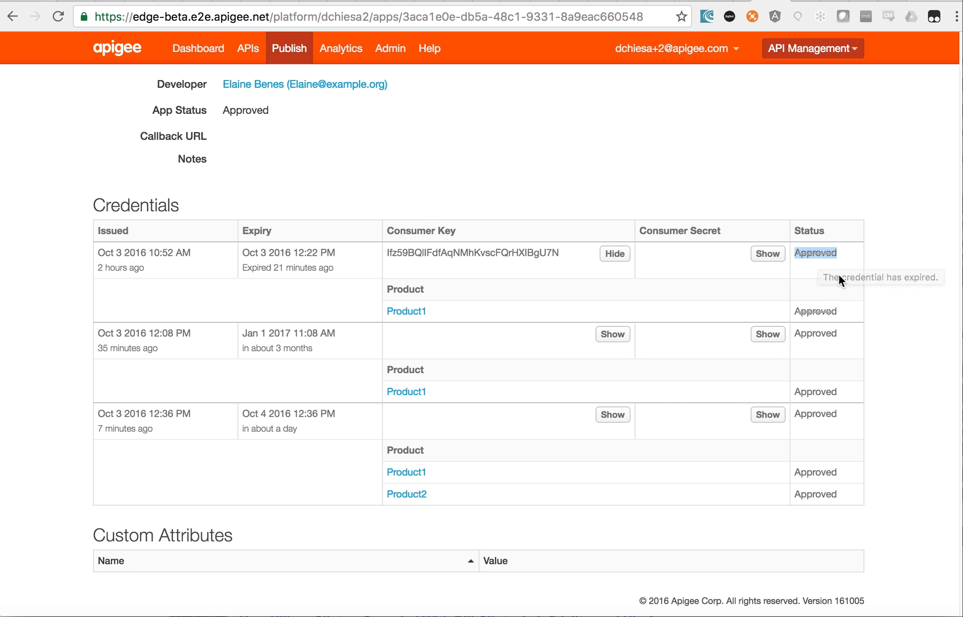
left_click(809, 286)
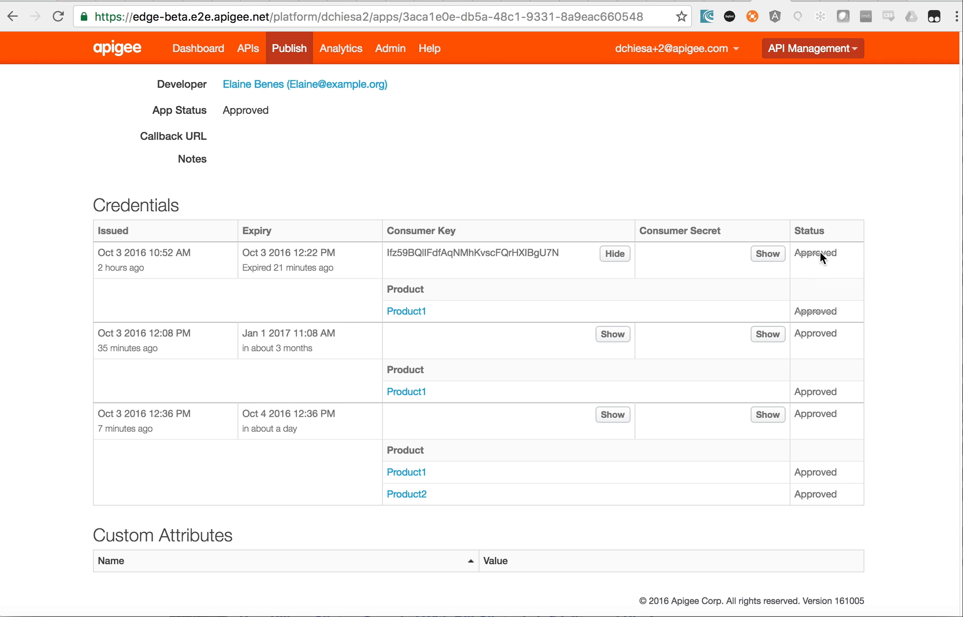
mouse_move(826, 255)
Step: Reveal the consumer keys of the other two credentials and copy the key issued Oct 3 2016 12:08 PM
left_click(613, 335)
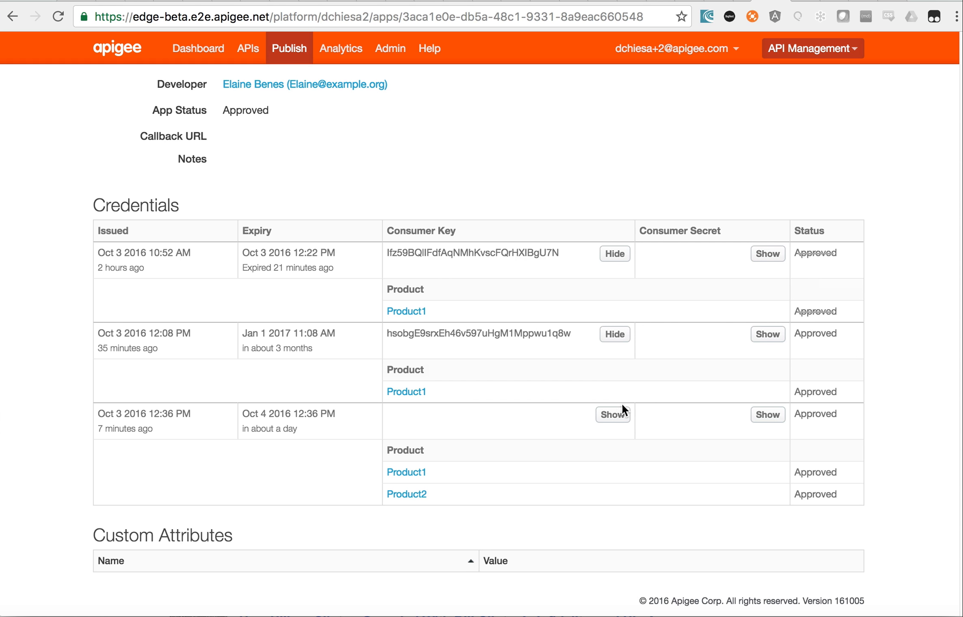
left_click(613, 414)
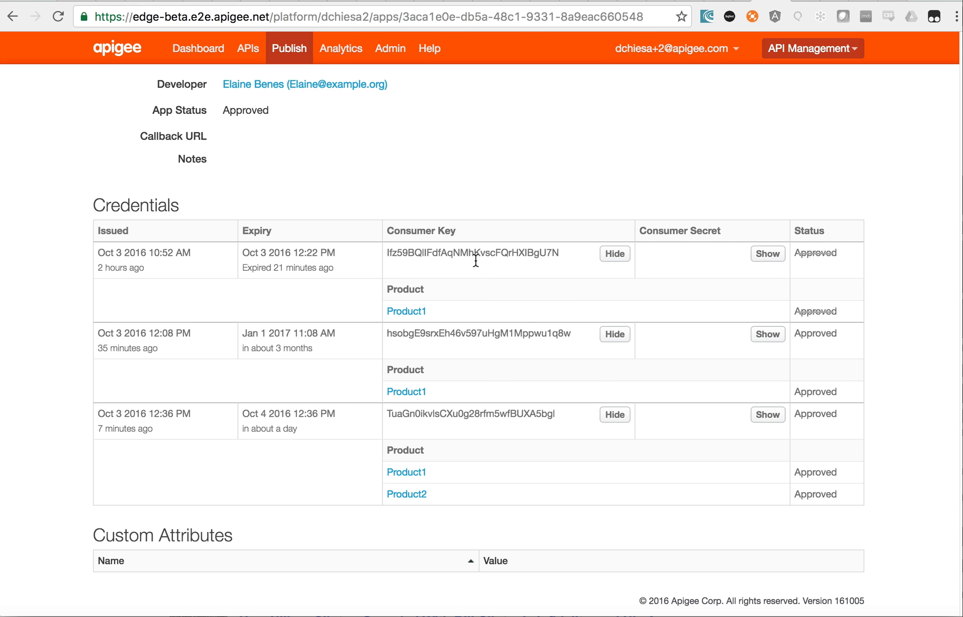
double_click(460, 331)
key("super+c")
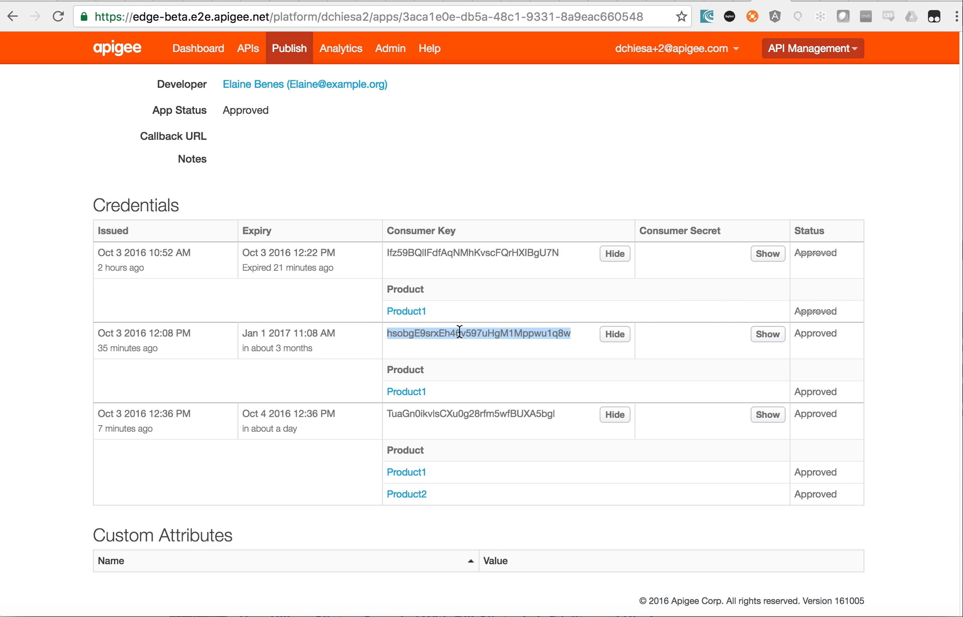
Step: Switch to the terminal, run curl -i against the /v0/hello/ip endpoint without an API key, and inspect the response
key("super+Tab")
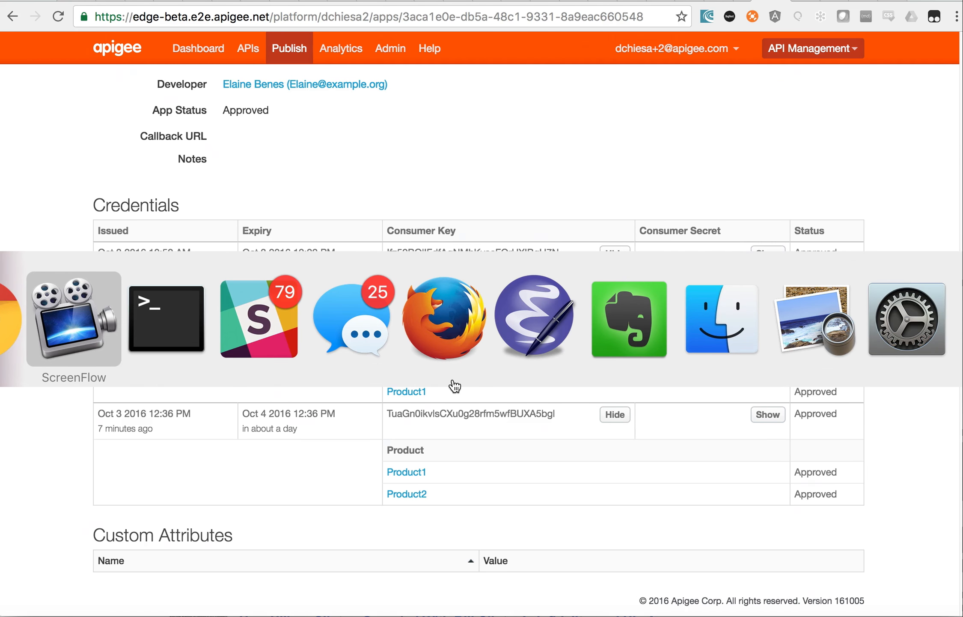
key("super+Tab")
key("Up")
key("Up")
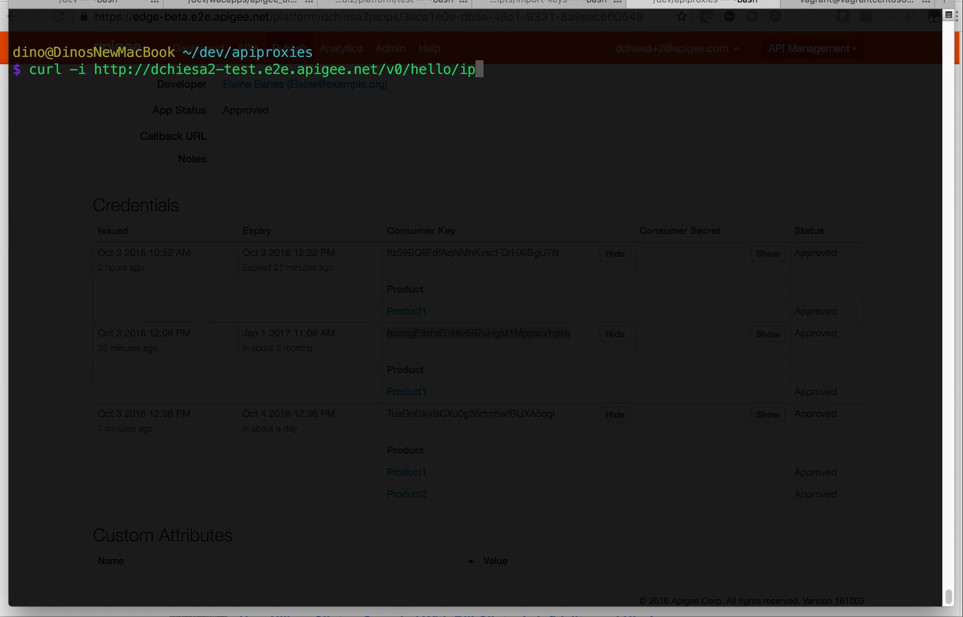
key("Return")
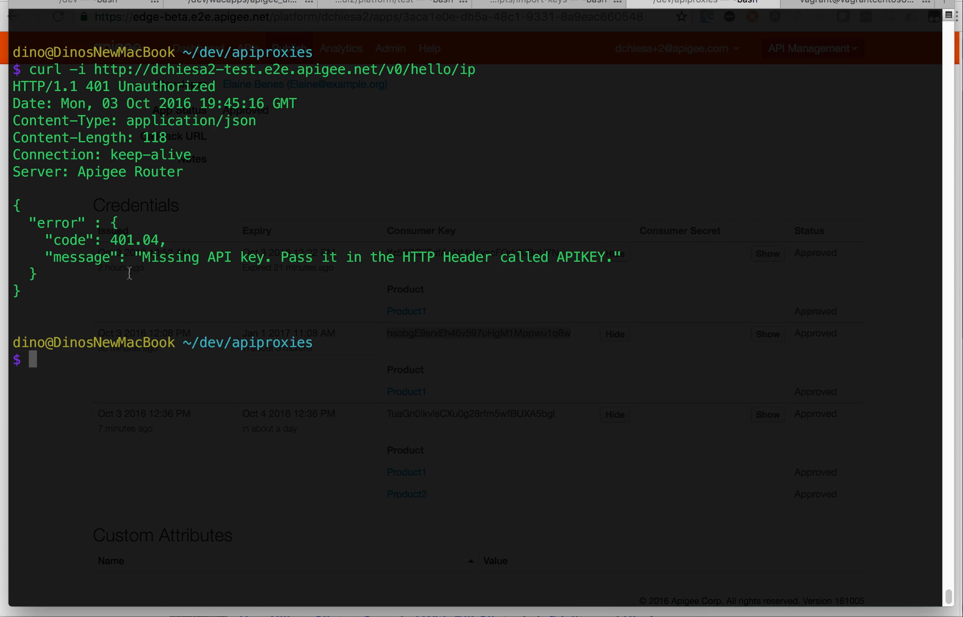
left_click_drag(180, 258, 37, 224)
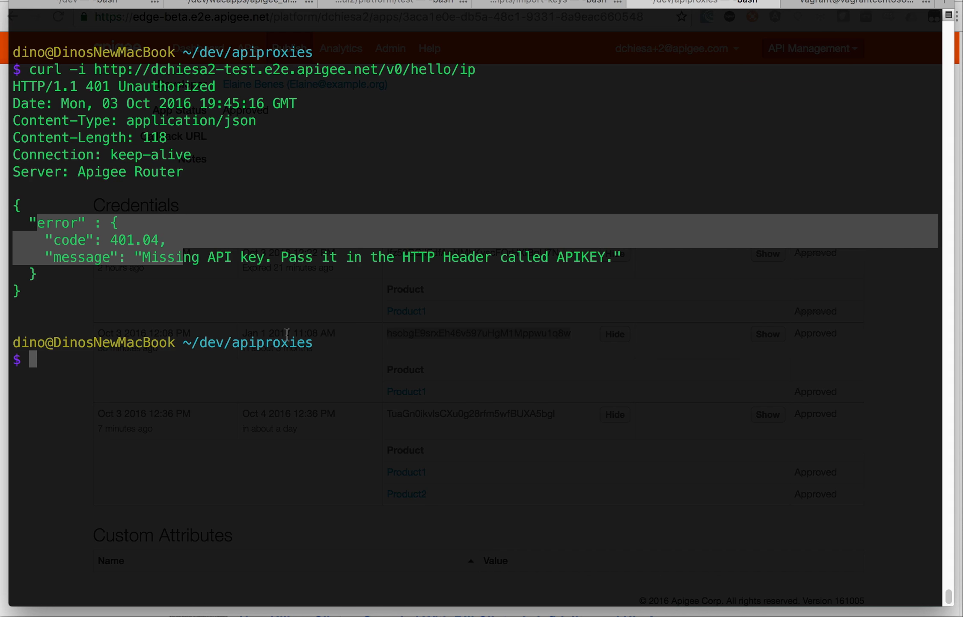
Step: Rerun the /v0/hello/ip request with an added -H apikey: header containing the copied consumer key, and inspect the response
key("Up")
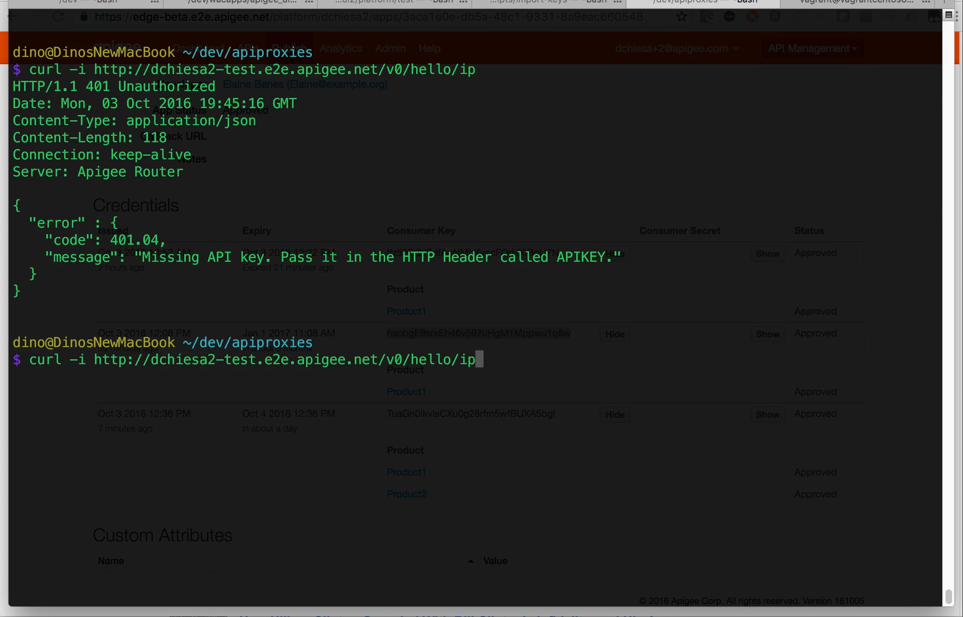
key("alt+Left")
key("alt+Left")
key("alt+Left")
key("alt+Left")
key("alt+Left")
key("alt+Left")
key("alt+Left")
key("alt+Left")
key("alt+Left")
type("-H apikey:")
key("super+v")
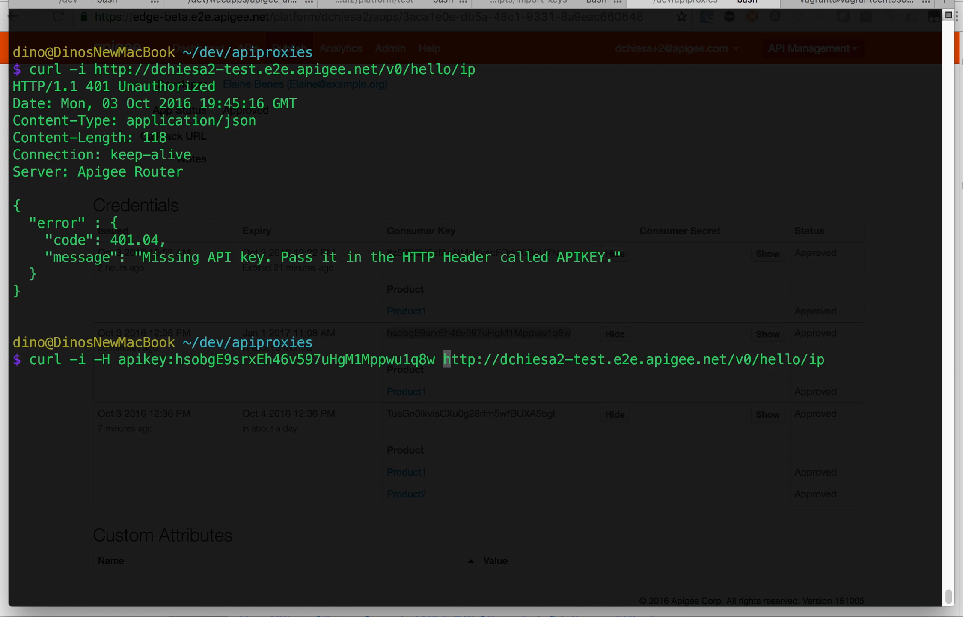
key("Return")
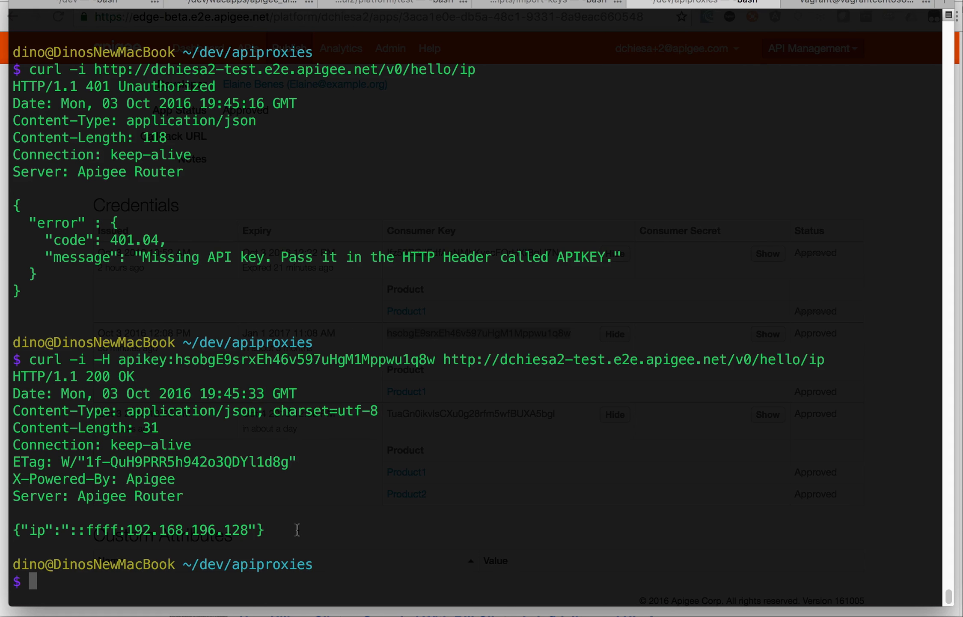
left_click_drag(134, 377, 69, 378)
left_click_drag(274, 529, 18, 531)
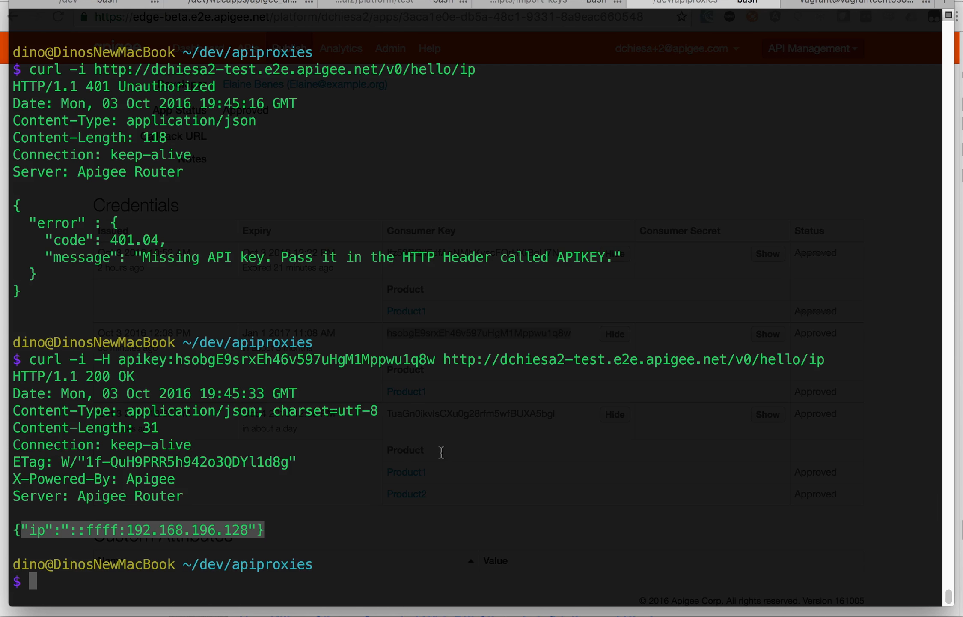
key("Return")
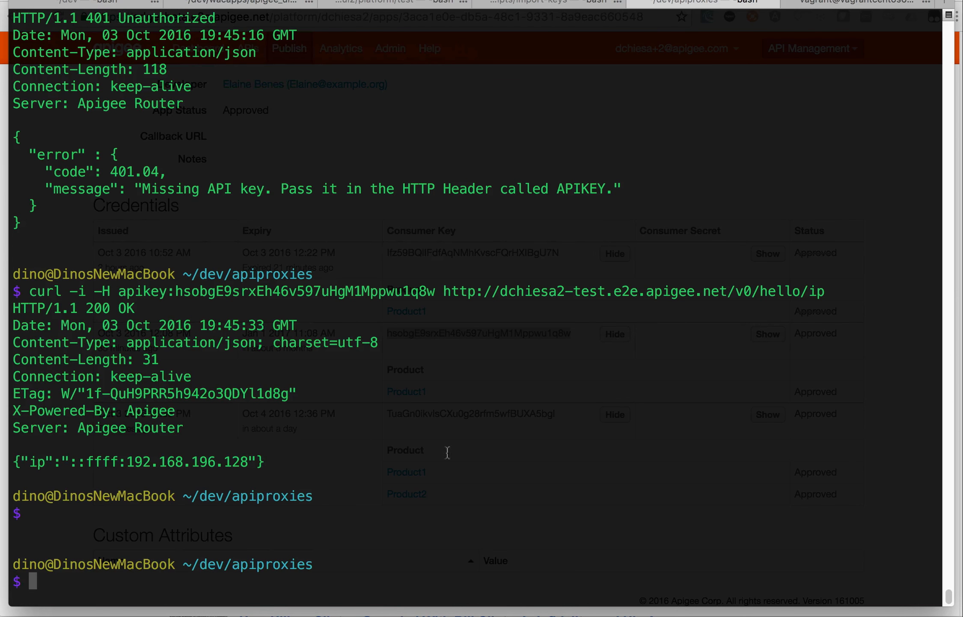
Step: Switch to Chrome and copy the consumer key of the expired credential
key("super+Tab")
double_click(489, 252)
key("super+c")
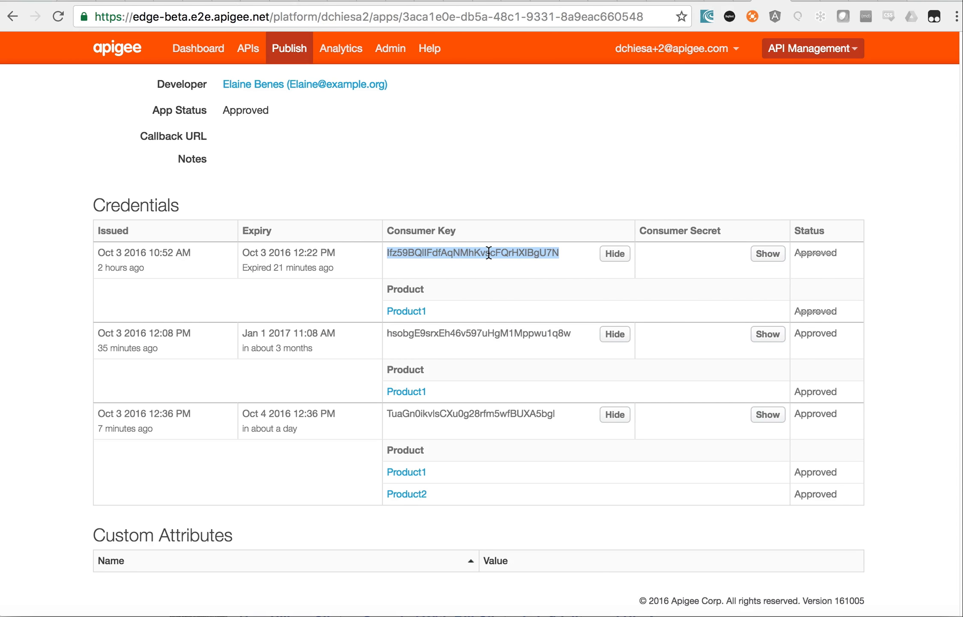
Step: In the terminal, rerun the /v0/hello/ip request with the expired consumer key in the apikey header, and inspect the response
key("super+Tab")
key("Up")
key("alt+Left")
key("alt+Left")
key("alt+Left")
key("alt+Left")
key("alt+Left")
key("alt+Left")
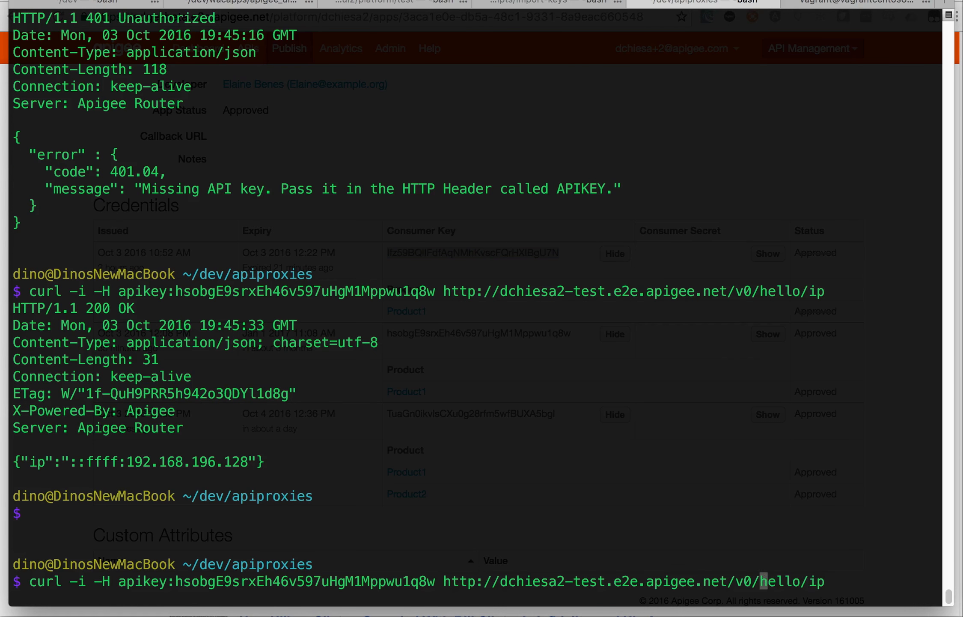
key("alt+Left")
key("alt+Left")
key("alt+Left")
key("alt+BackSpace")
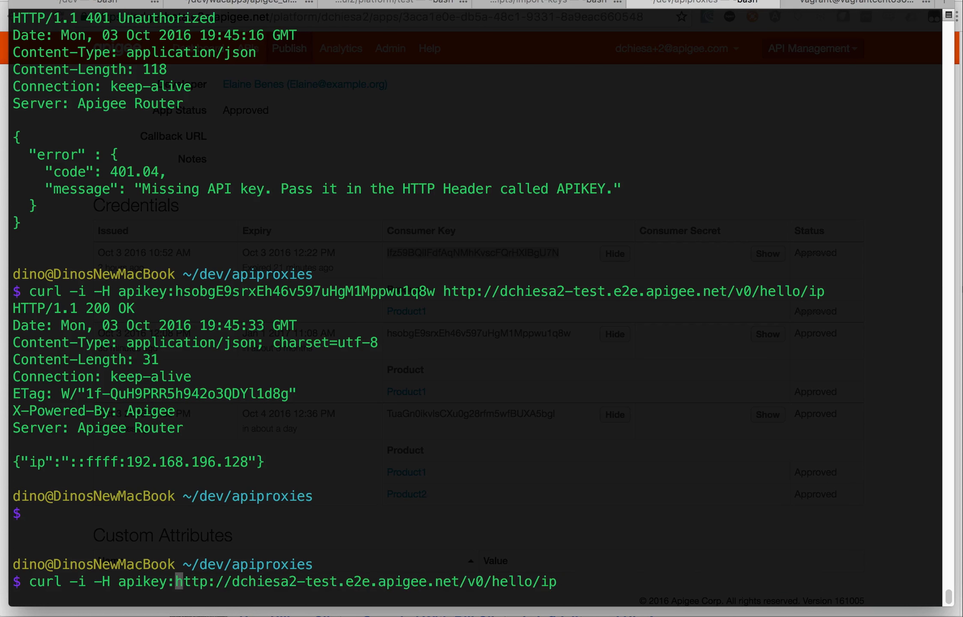
key("super+v")
key("Return")
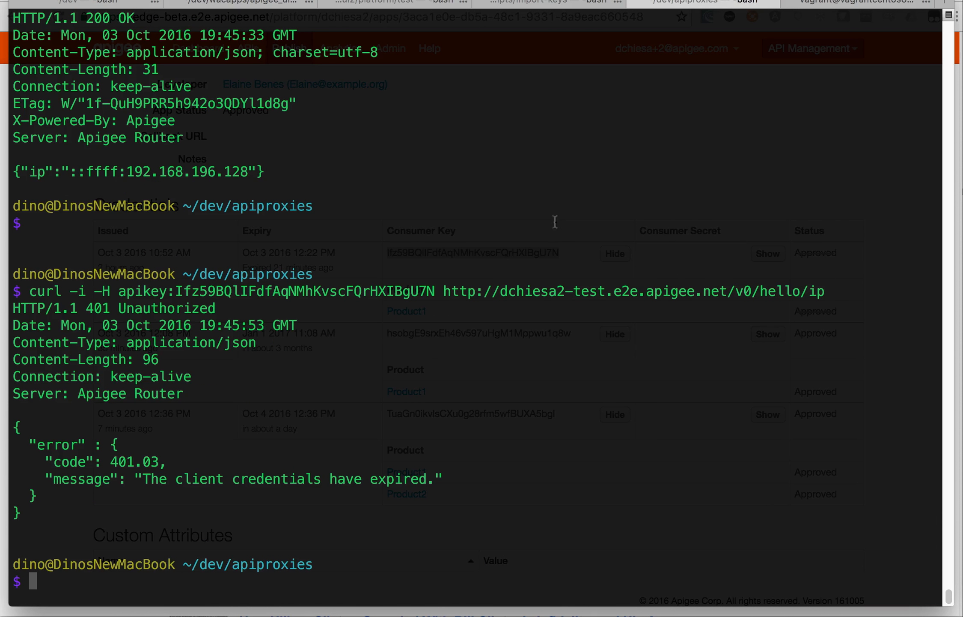
left_click_drag(447, 479, 18, 458)
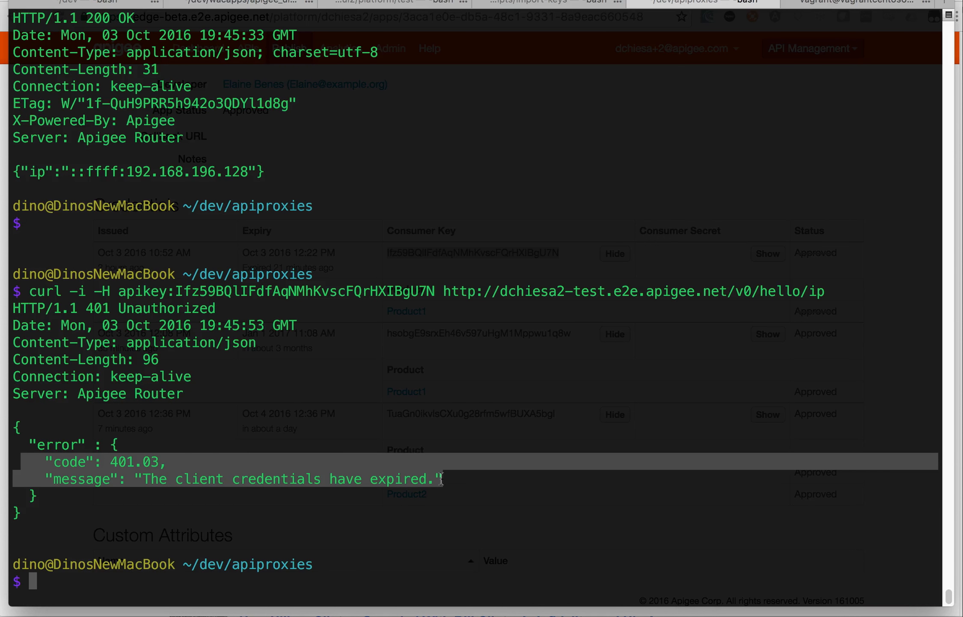
left_click_drag(215, 308, 83, 310)
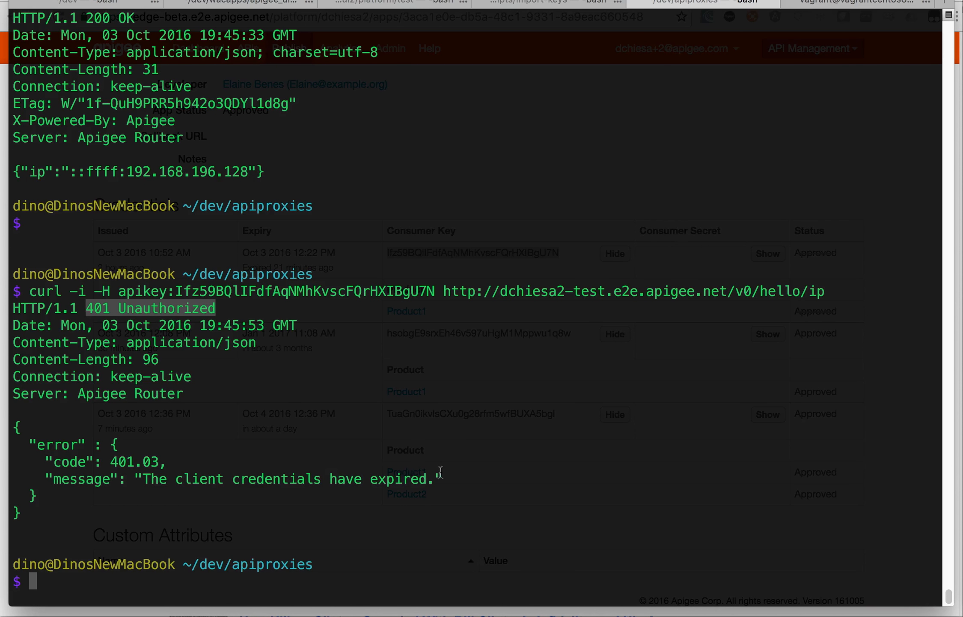
left_click_drag(442, 471, 195, 461)
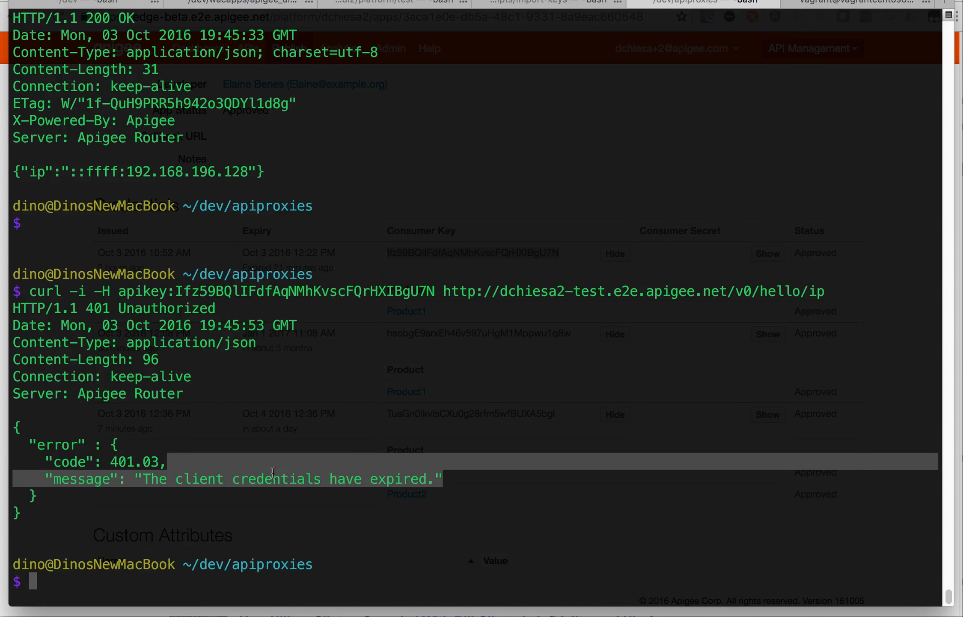
Step: Switch back to Chrome with App4a's credentials page
key("super+Tab")
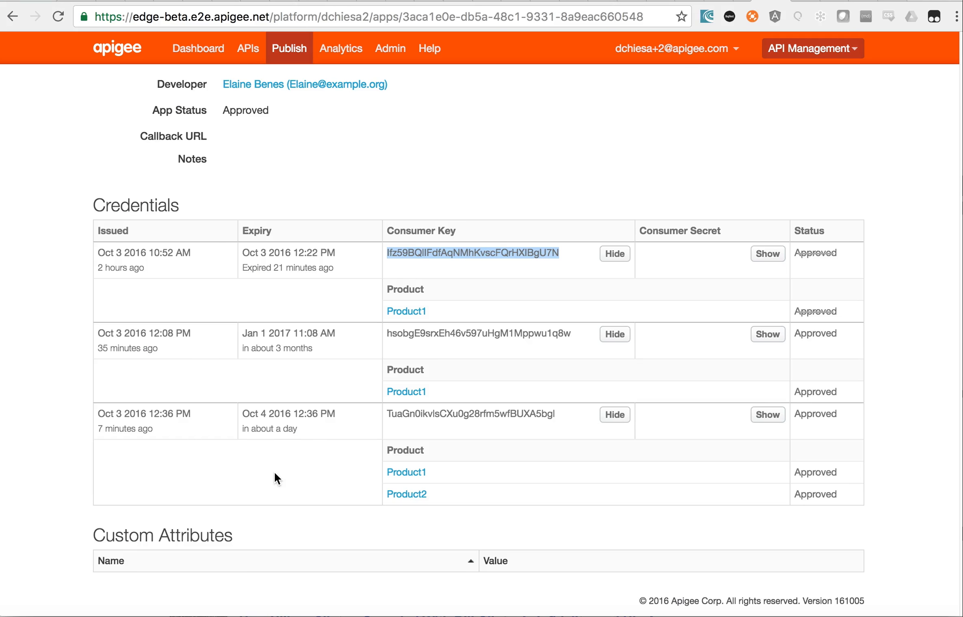
Step: Copy the consumer key of the 12:36 PM credential and rerun the /v0/hello/ip request with it as the apikey header in the terminal
double_click(482, 413)
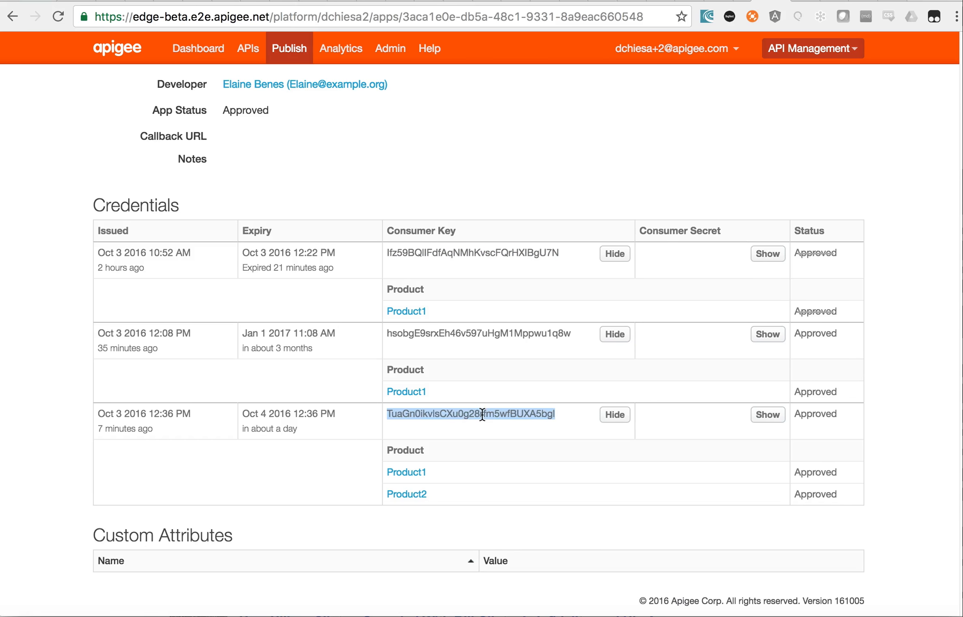
key("super+Tab")
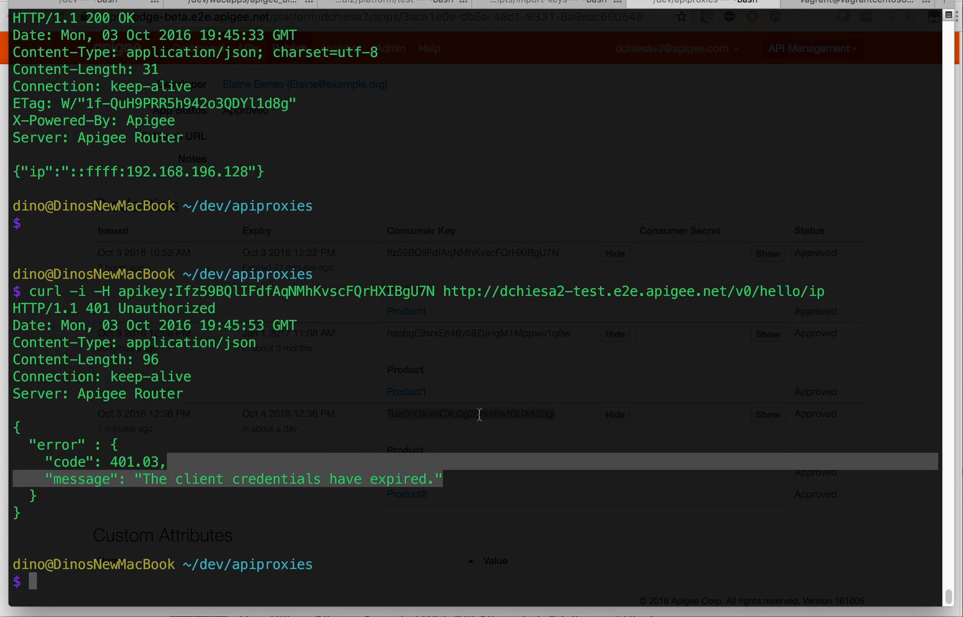
key("Up")
key("alt+Left")
key("alt+Left")
key("alt+Left")
key("alt+Left")
key("alt+Left")
key("alt+Left")
key("alt+Left")
key("alt+Left")
key("alt+Left")
key("alt+Left")
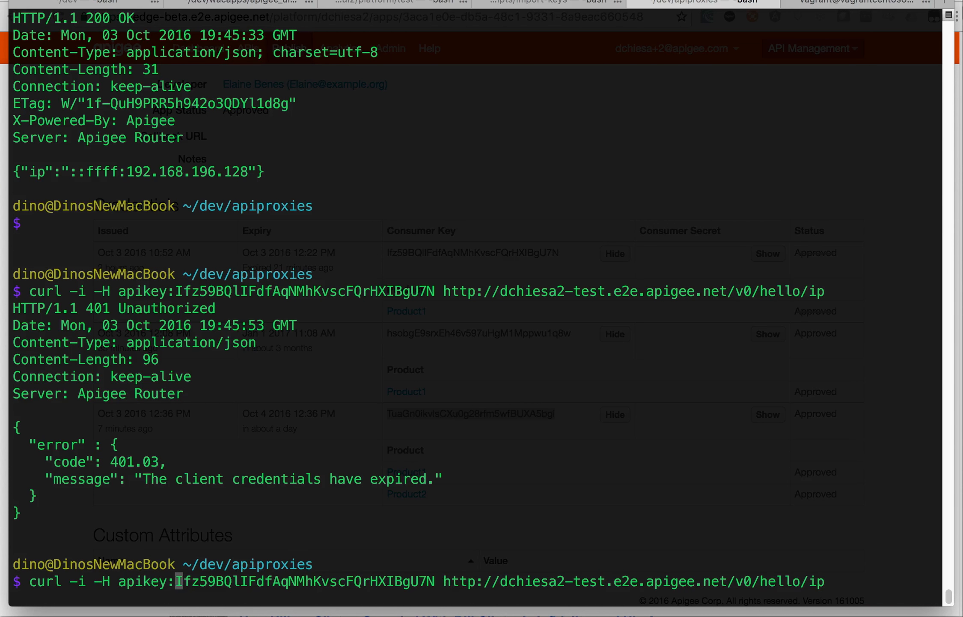
key("alt+Right")
key("alt+BackSpace")
key("super+v")
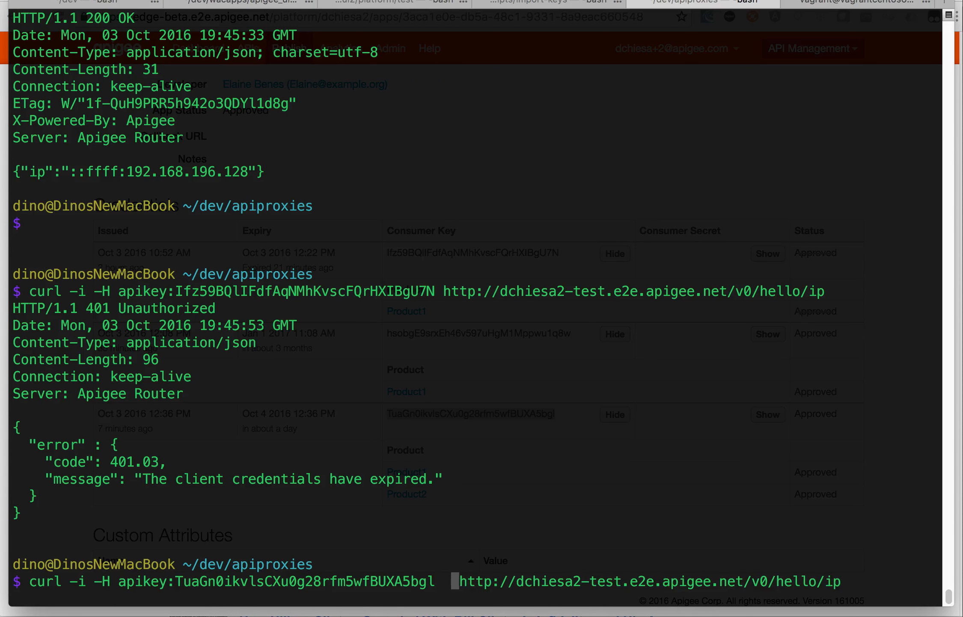
key("Return")
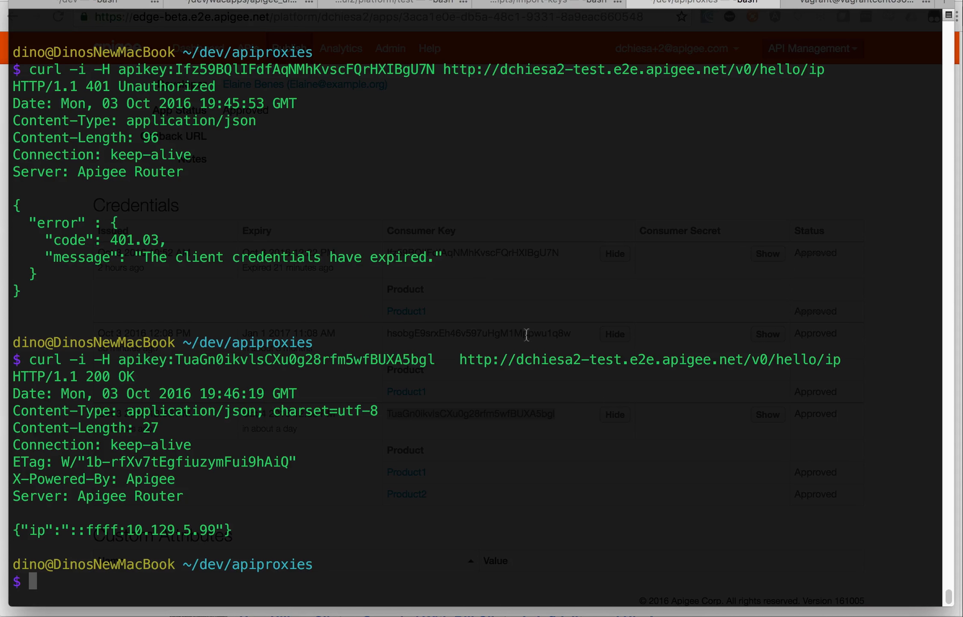
left_click_drag(613, 358, 841, 359)
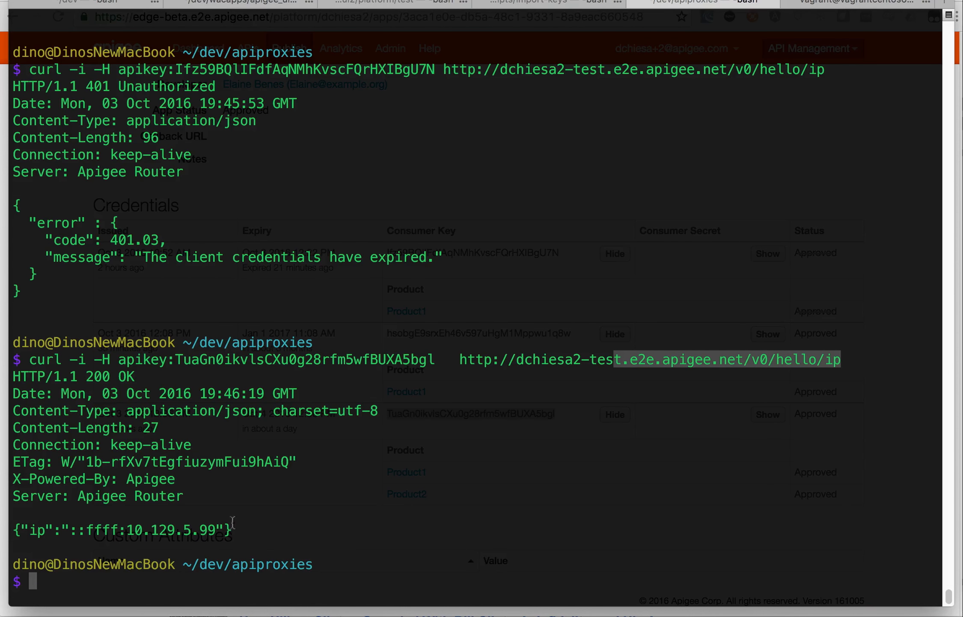
Step: Switch to Chrome, edit App4a to remove Product1 from the credential issued at 12:36 PM, and save the app
key("super+Tab")
scroll(531, 369, "up", 5)
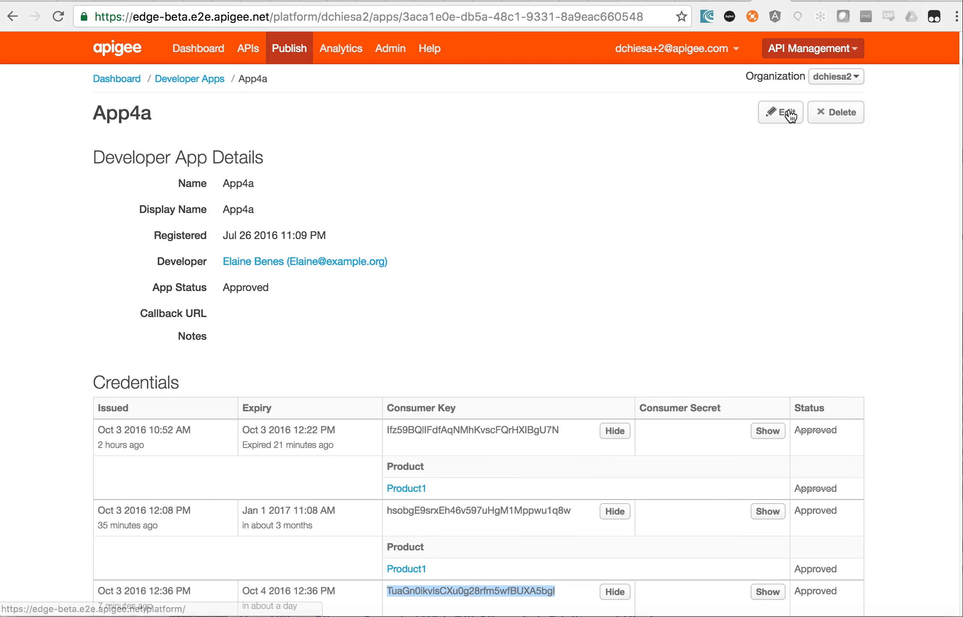
left_click(787, 116)
scroll(762, 246, "down", 1)
scroll(761, 254, "down", 10)
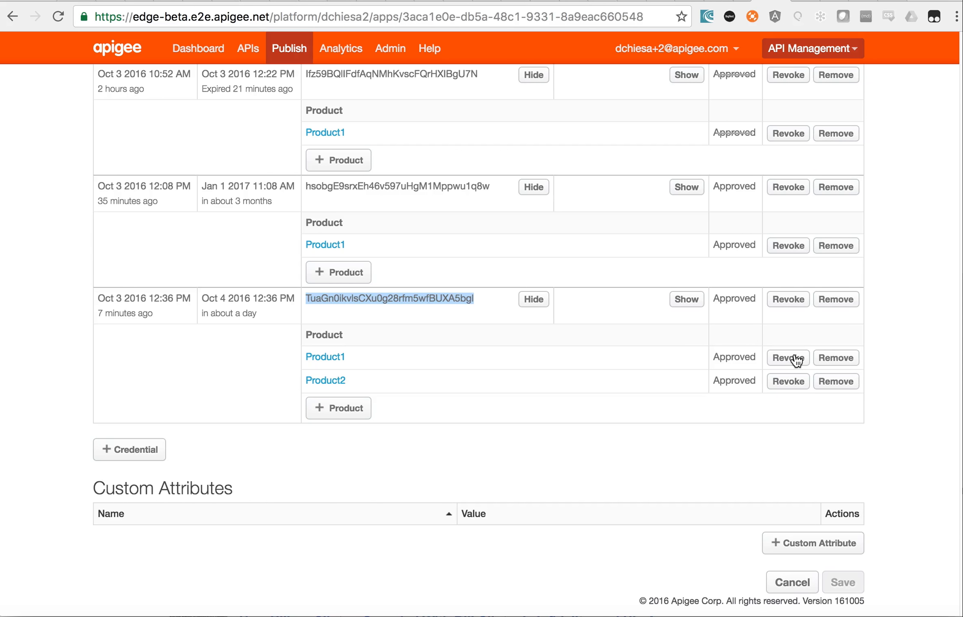
left_click(836, 357)
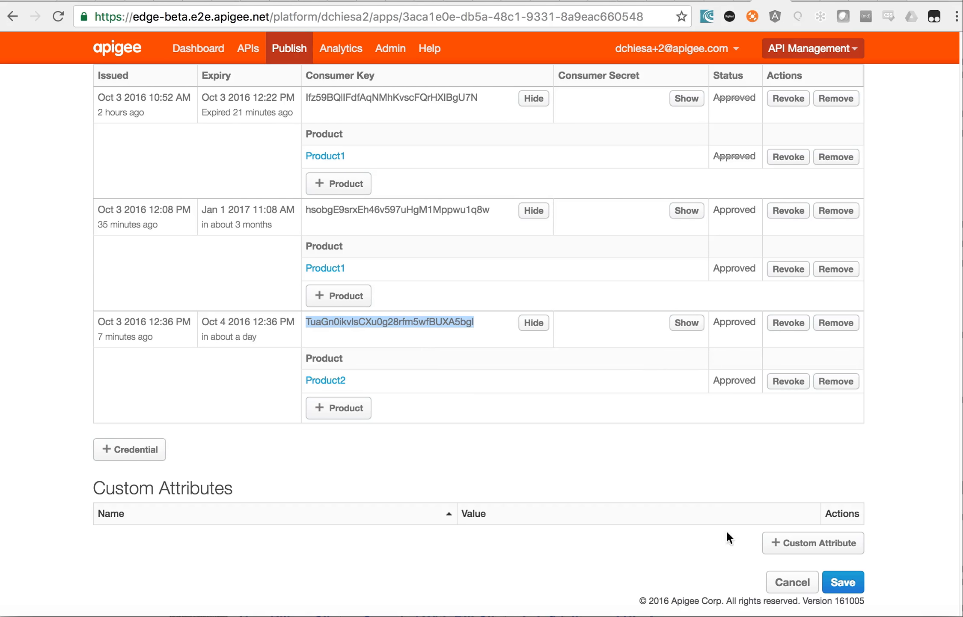
left_click(854, 582)
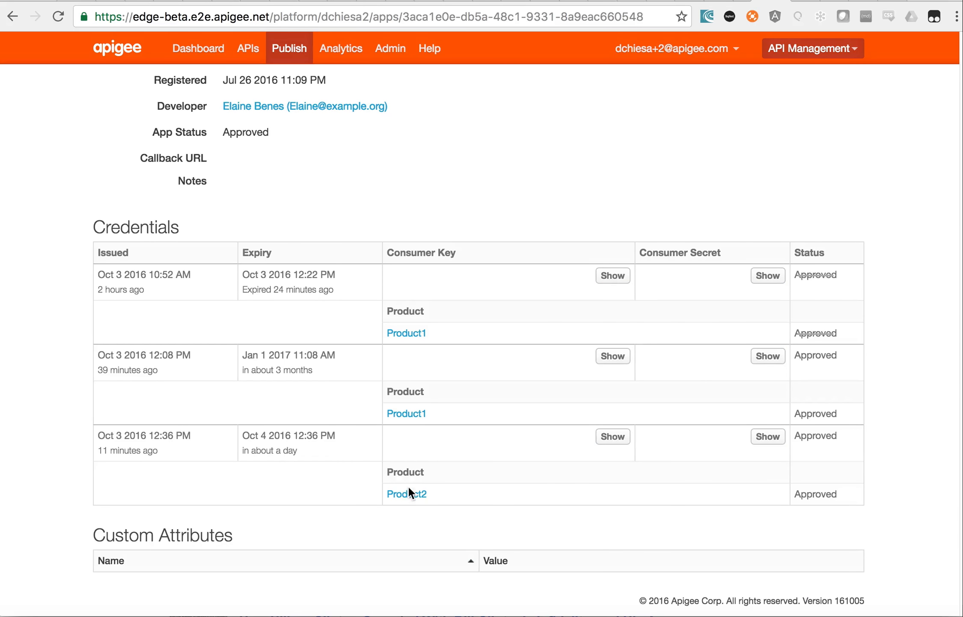
Step: Reveal the 12:36 PM credential's consumer key, and rerun the previous /v0/hello/ip request unchanged in the terminal
left_click(617, 438)
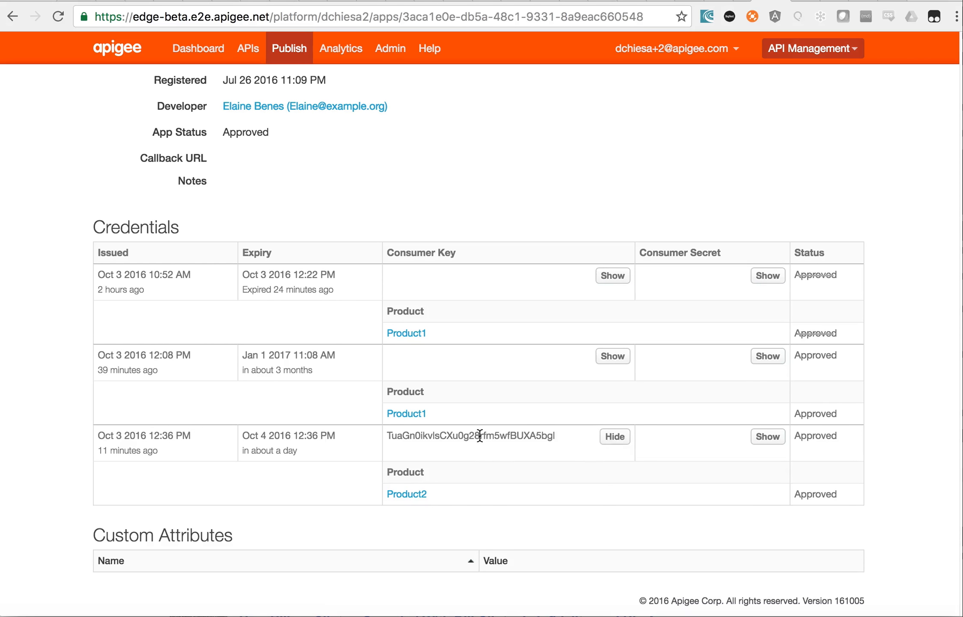
double_click(480, 436)
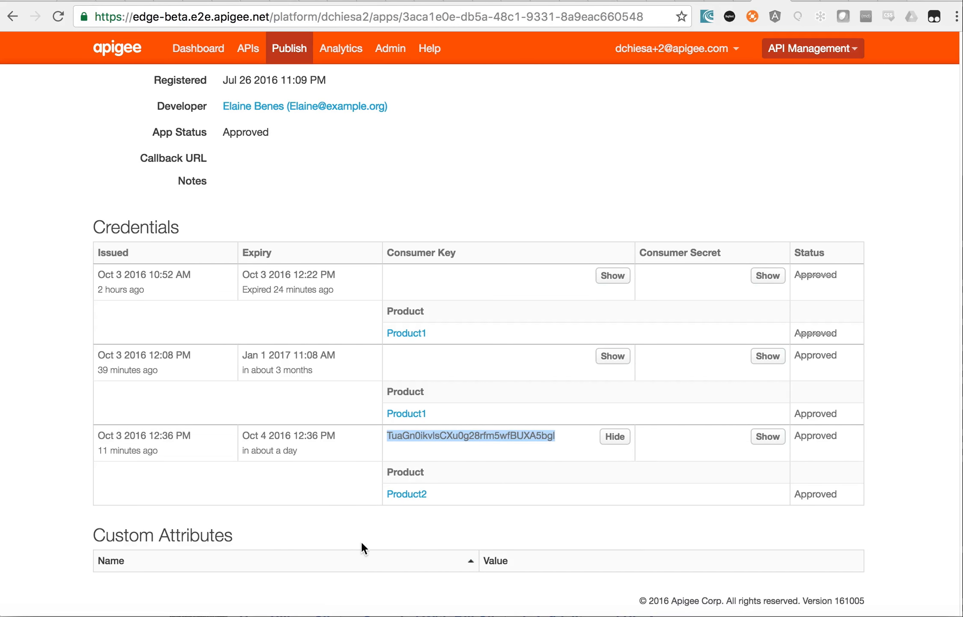
key("super+Tab")
key("Up")
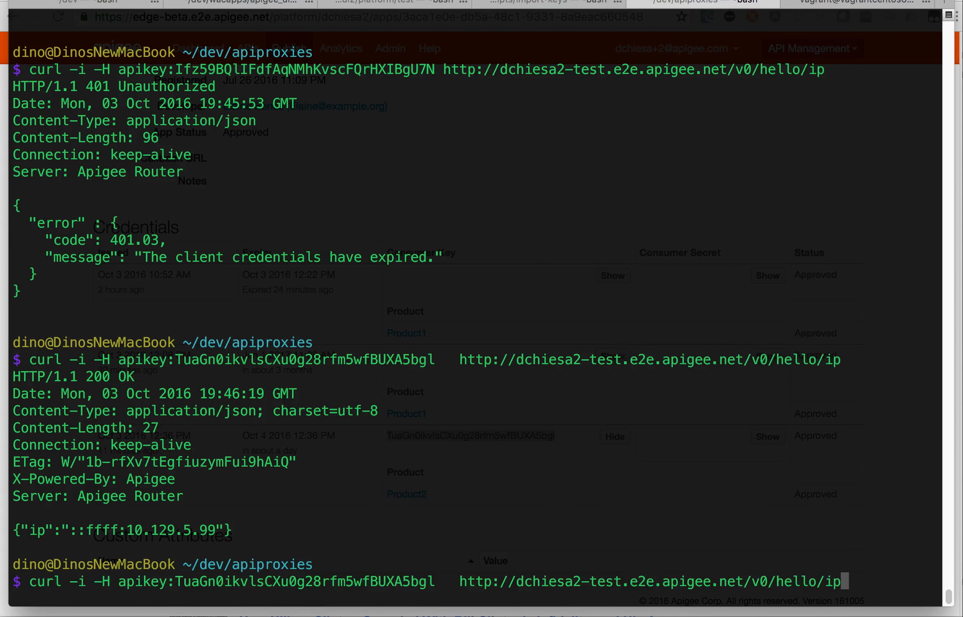
key("Return")
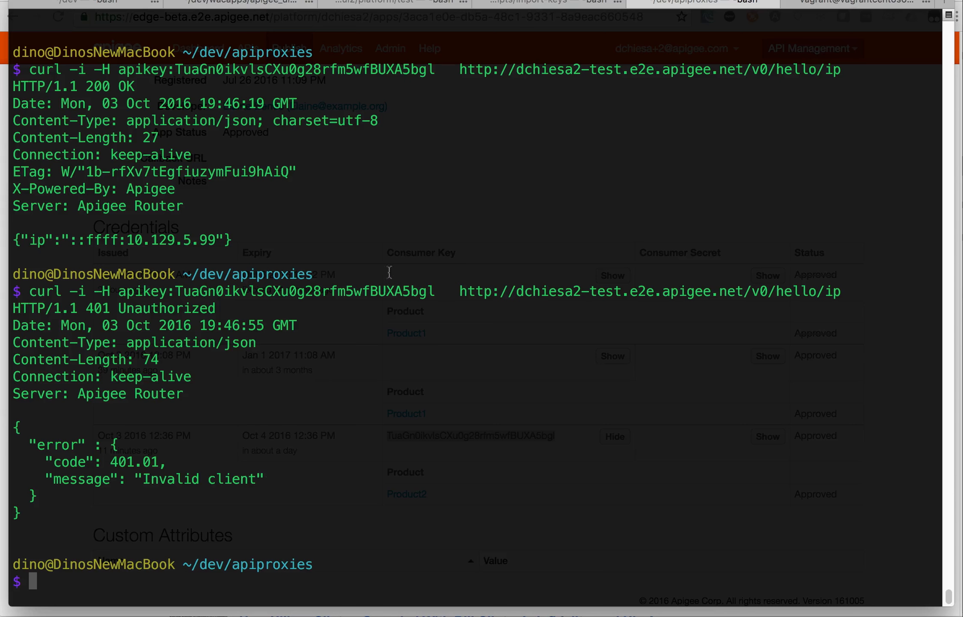
Step: Examine the apikey header sent in the latest request and the message in its response
double_click(377, 302)
double_click(377, 285)
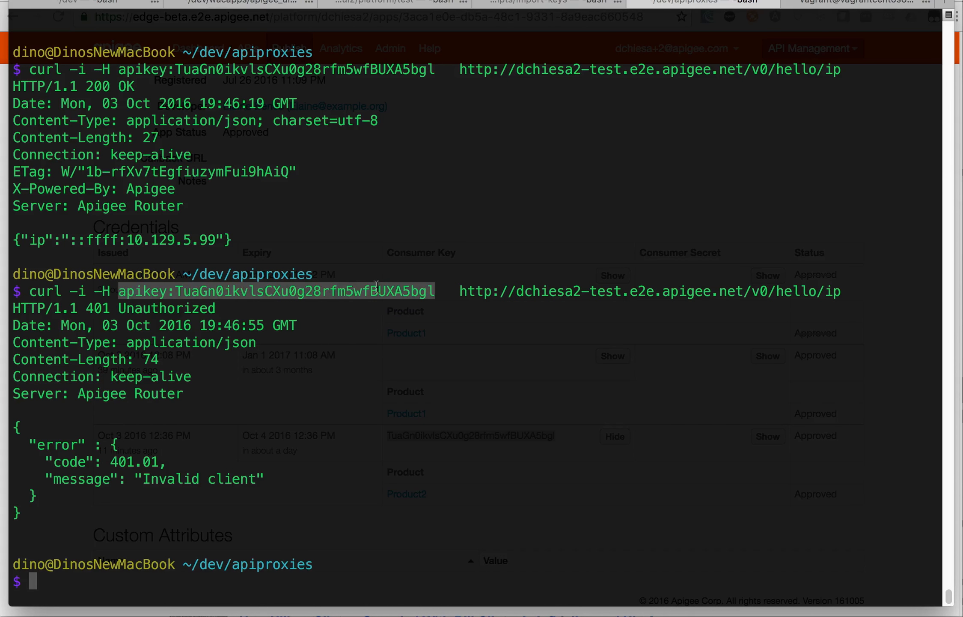
left_click_drag(266, 479, 180, 475)
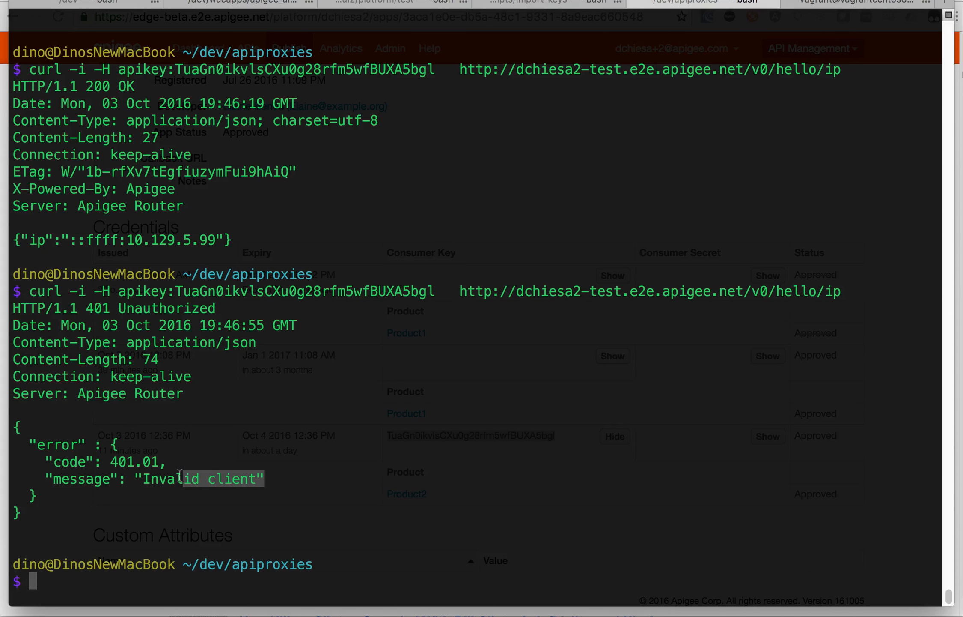
Step: Switch to Chrome, edit App4a to revoke the credential issued at 12:08 PM, and save the app
key("super+Tab")
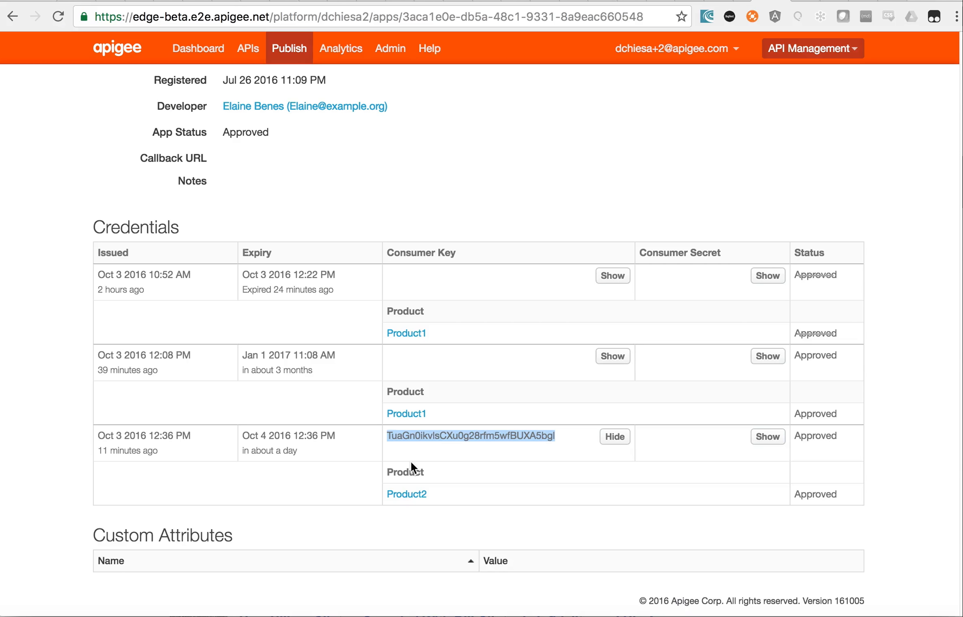
left_click(474, 462)
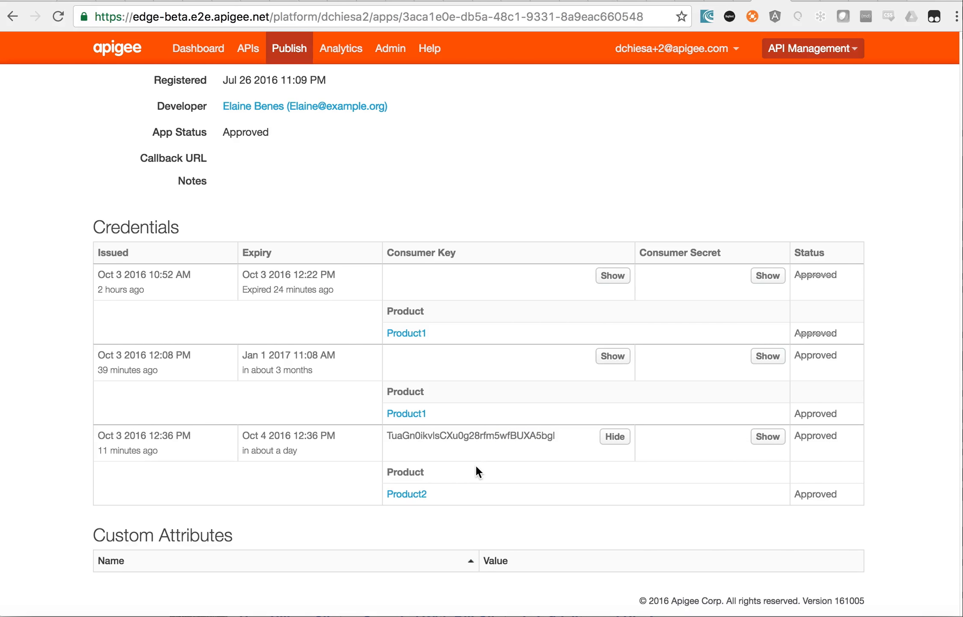
scroll(734, 386, "up", 4)
left_click(778, 116)
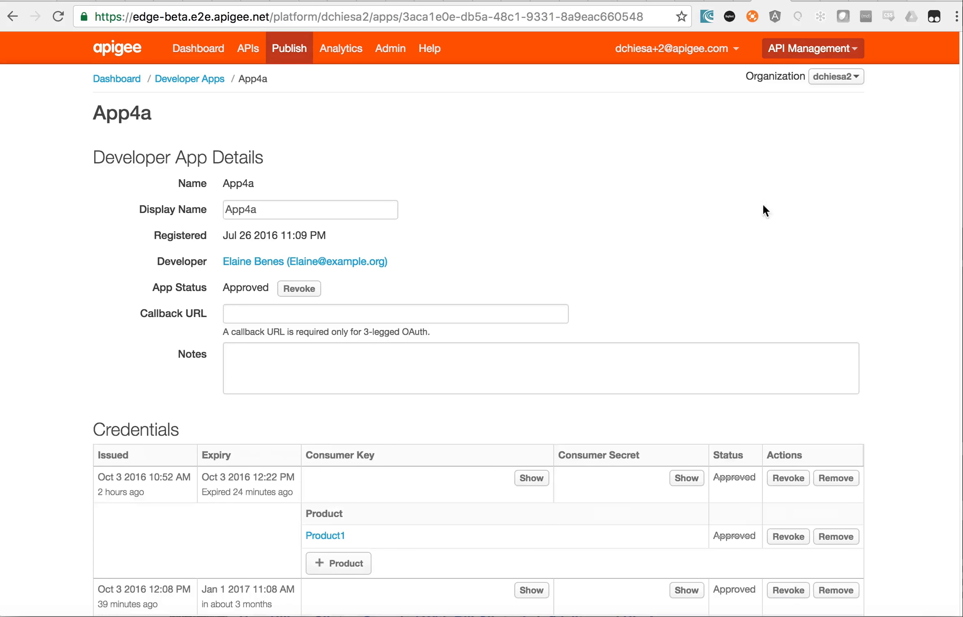
scroll(753, 256, "down", 8)
scroll(758, 254, "down", 1)
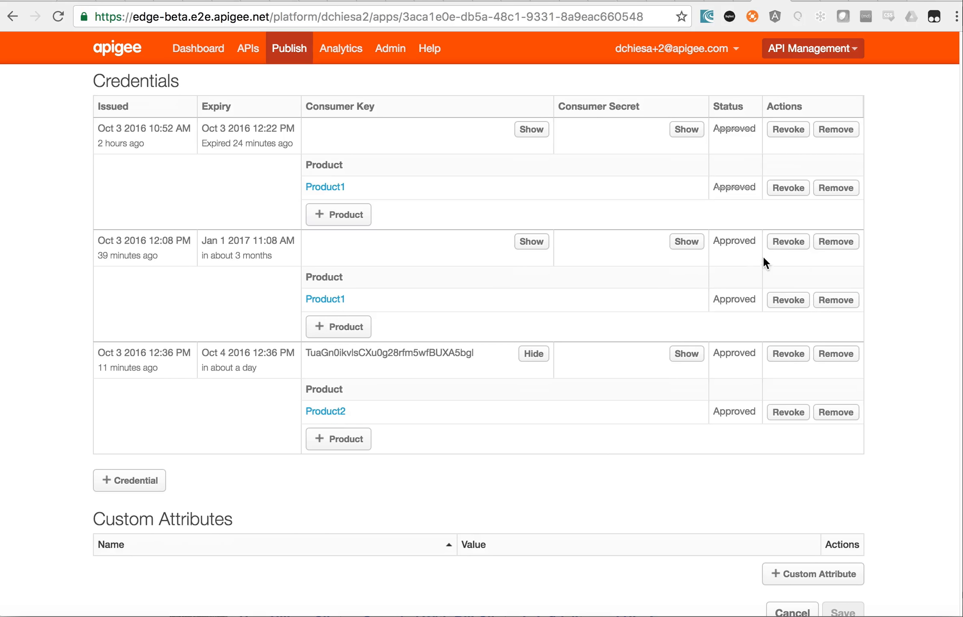
left_click(798, 244)
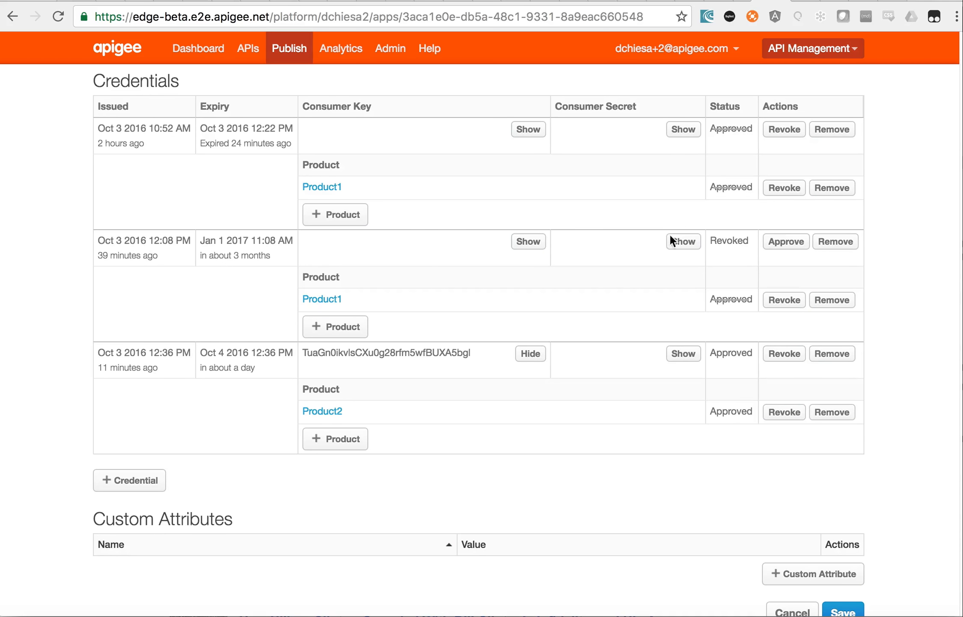
left_click(850, 612)
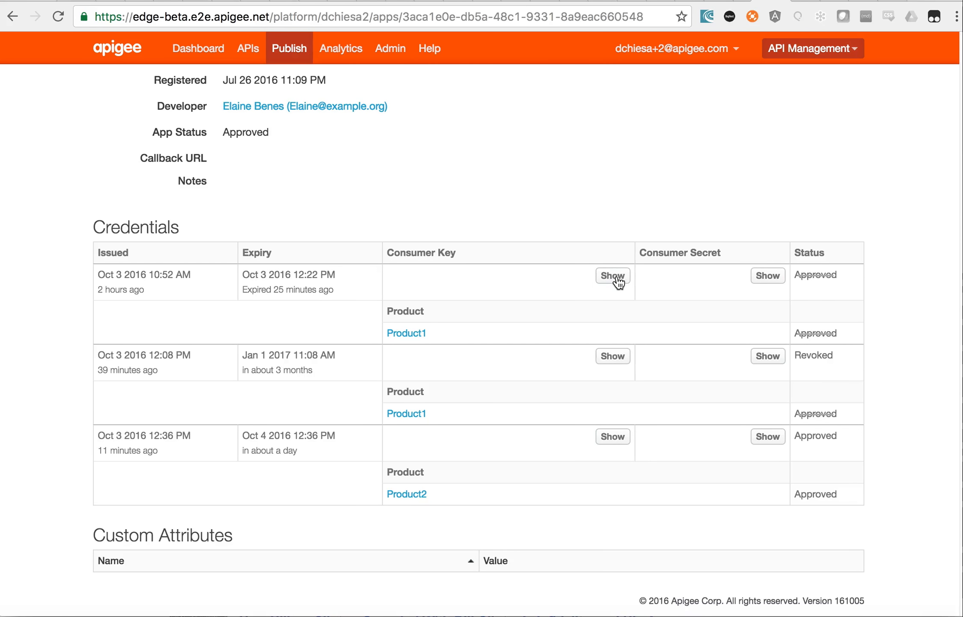
Step: Reveal and copy the consumer key of the revoked credential
left_click_drag(324, 289, 253, 289)
left_click(613, 356)
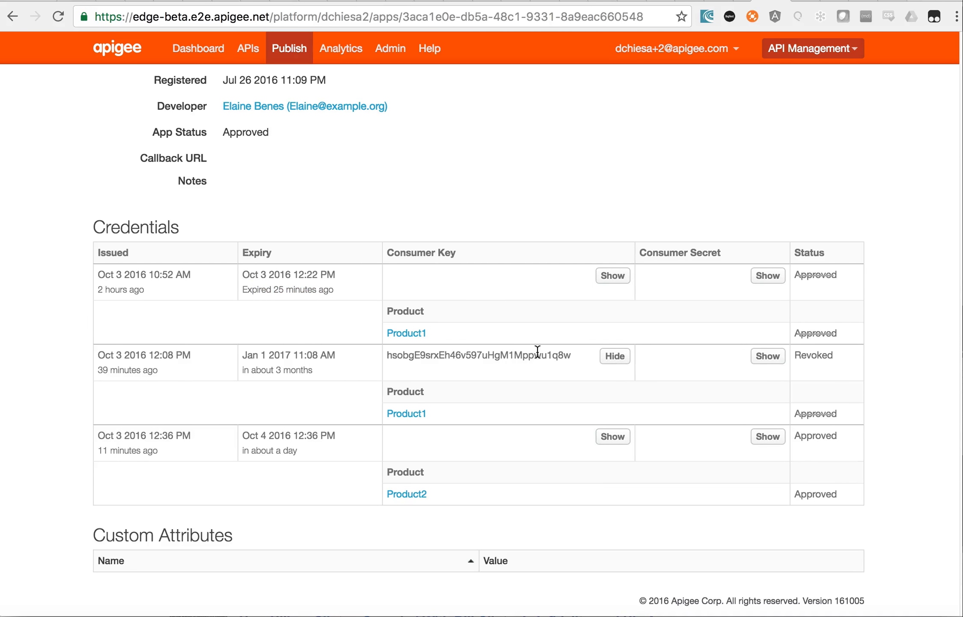
double_click(816, 355)
left_click(509, 348)
double_click(509, 348)
key("super+c")
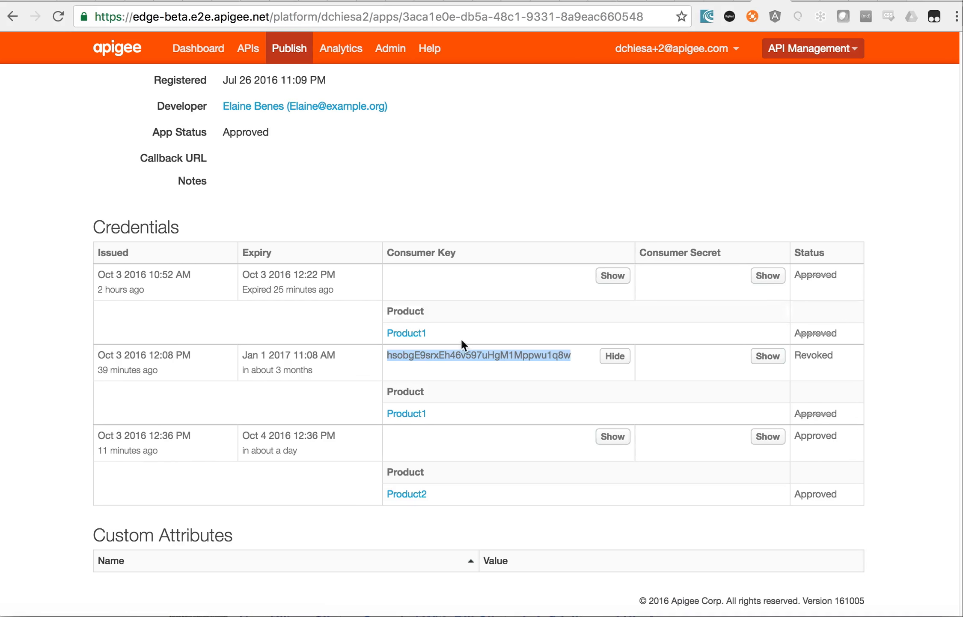
Step: In the terminal, rerun the /v0/hello/ip request with the revoked credential's consumer key in the apikey header, and inspect the response
key("super+Tab")
key("Up")
key("Left")
key("Left")
key("Left")
key("Left")
key("Left")
key("Left")
key("Left")
key("Left")
key("Left")
key("Left")
key("Left")
key("alt+Left")
key("alt+Left")
key("alt+Left")
key("alt+Left")
key("alt+Left")
key("alt+Left")
key("Left")
key("alt+BackSpace")
key("super+v")
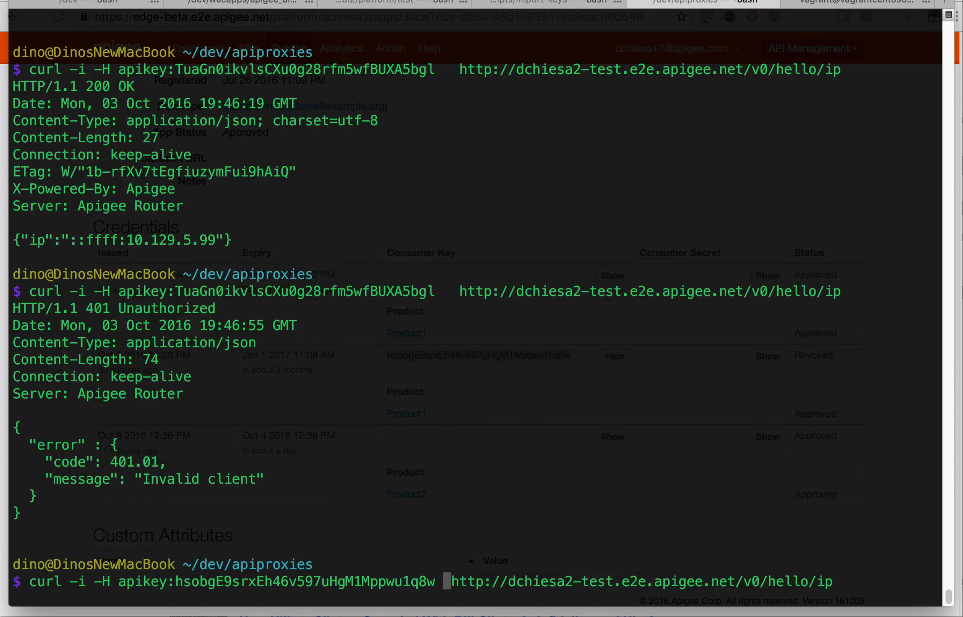
key("Return")
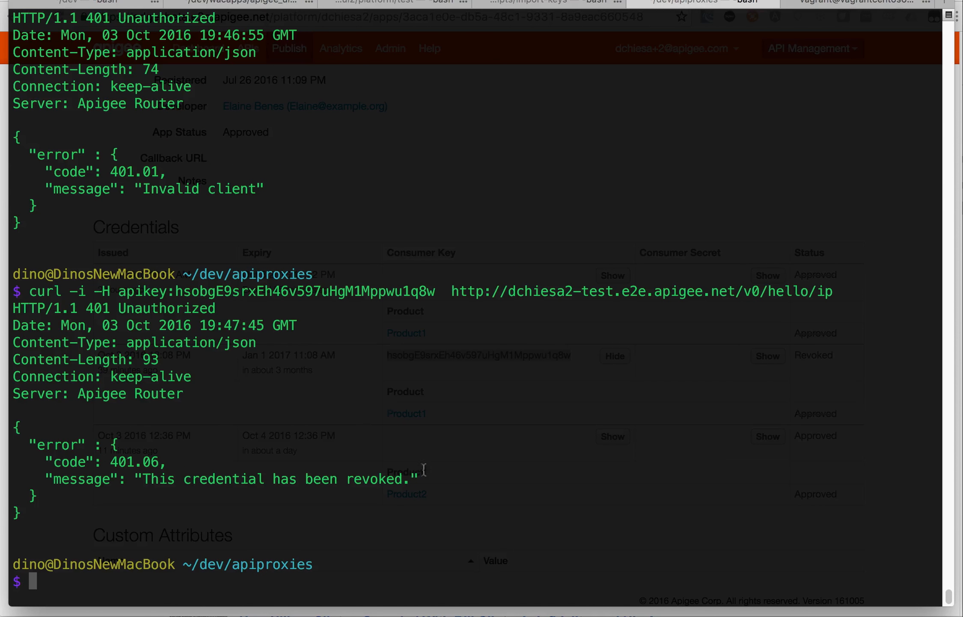
left_click_drag(441, 475, 11, 460)
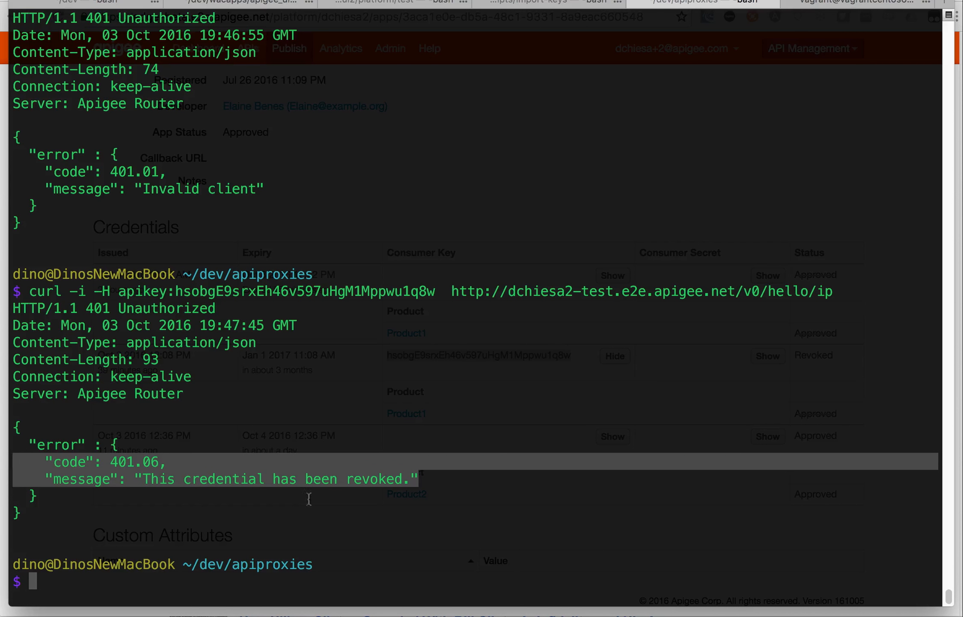
left_click_drag(217, 308, 82, 301)
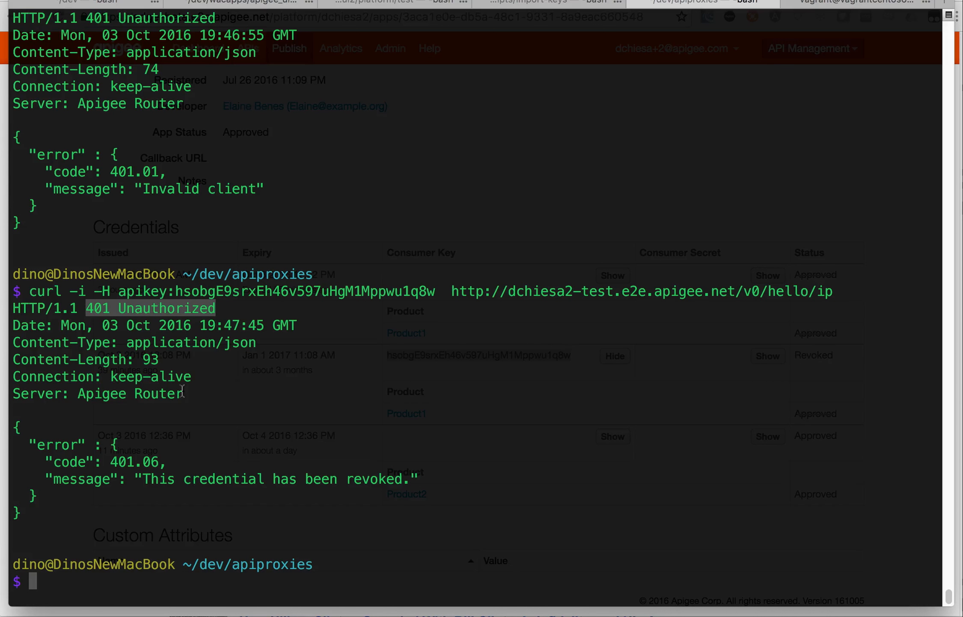
Step: Switch back to Chrome, open App4a for editing, and start adding a new credential
key("super+Tab")
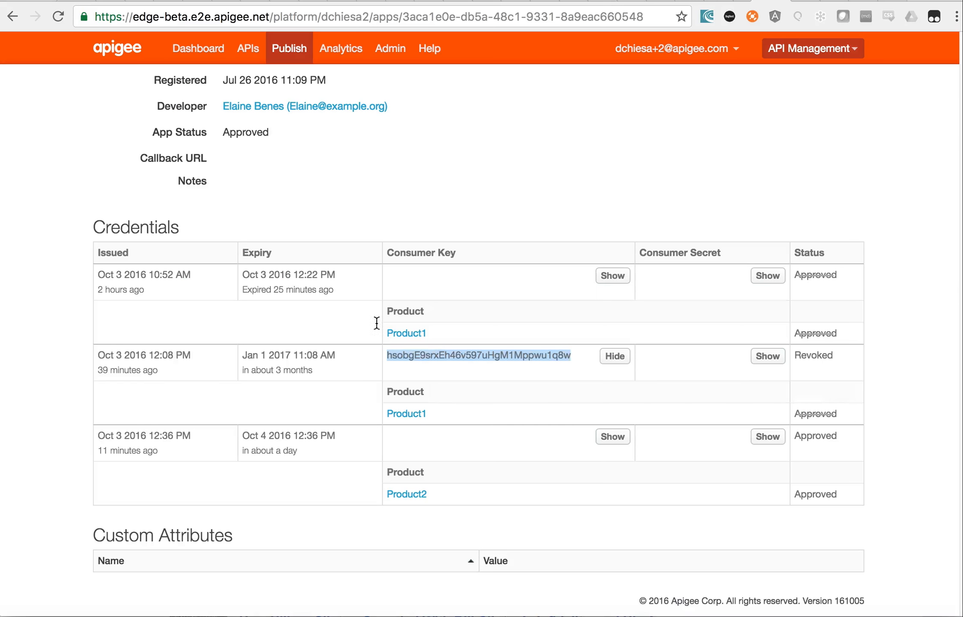
left_click(506, 176)
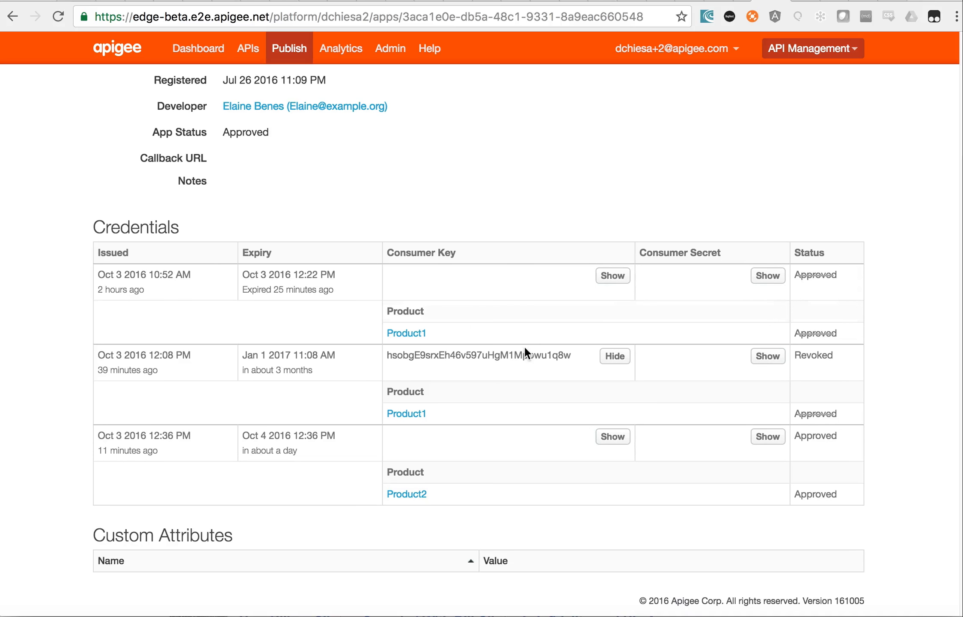
double_click(520, 359)
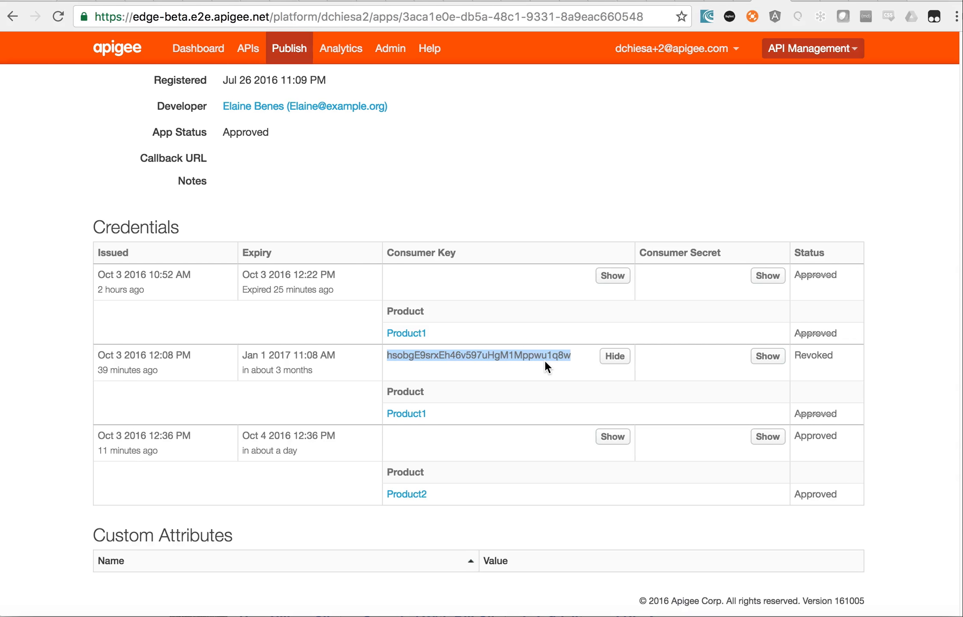
scroll(544, 359, "up", 5)
left_click(791, 112)
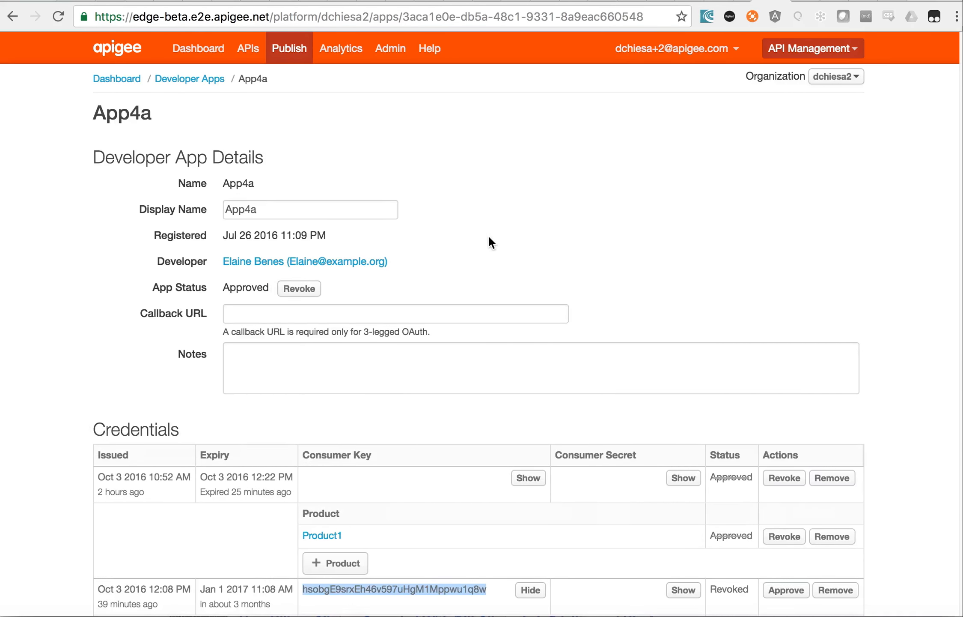
scroll(490, 240, "down", 10)
left_click(153, 449)
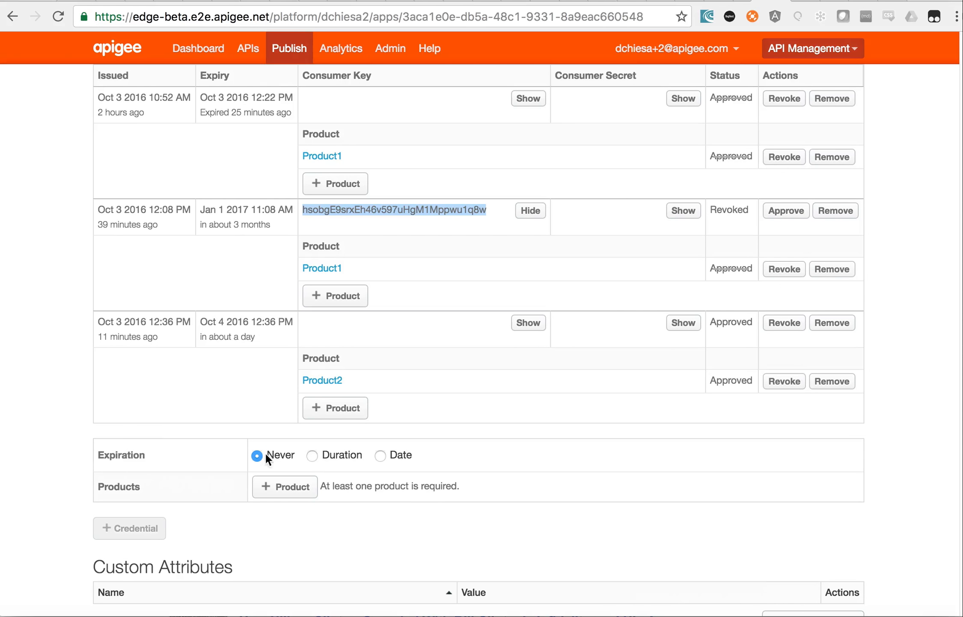
Step: Set the new credential's expiration to a duration of 24 hours
left_click(312, 456)
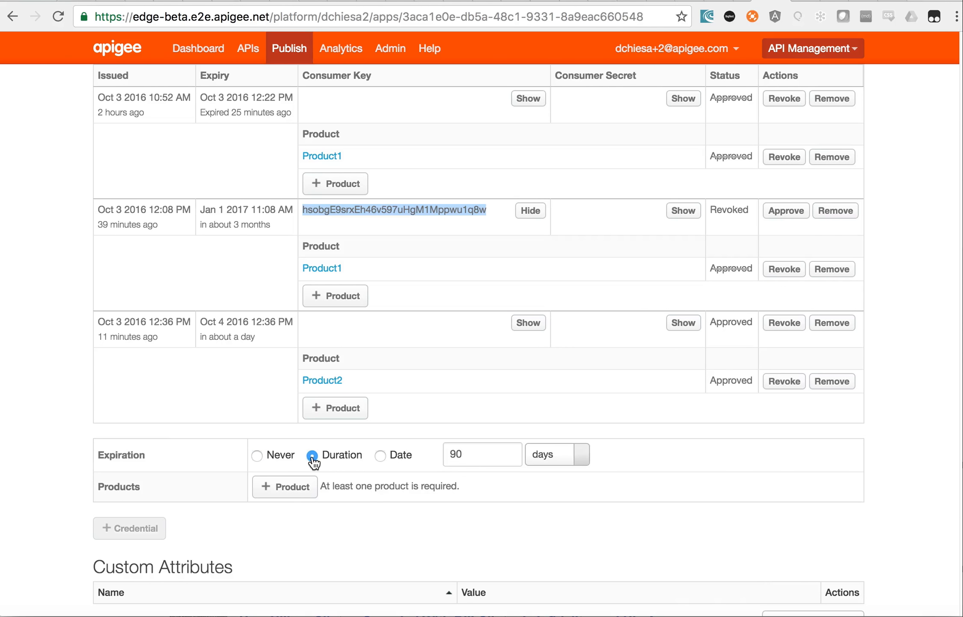
left_click(581, 456)
left_click(571, 381)
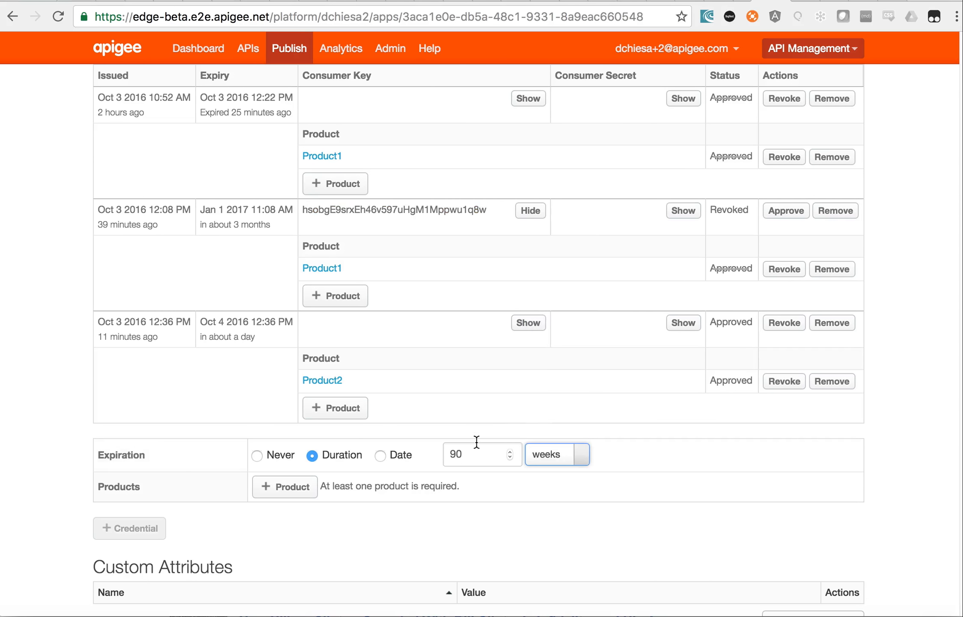
left_click_drag(476, 454, 429, 451)
type("10")
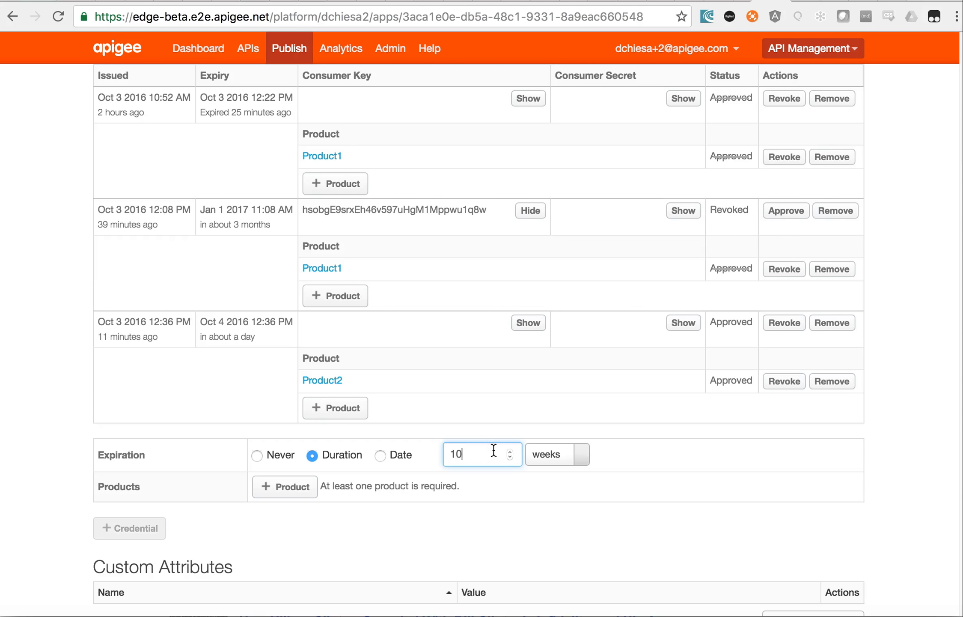
key("BackSpace")
key("BackSpace")
type("24")
left_click(581, 454)
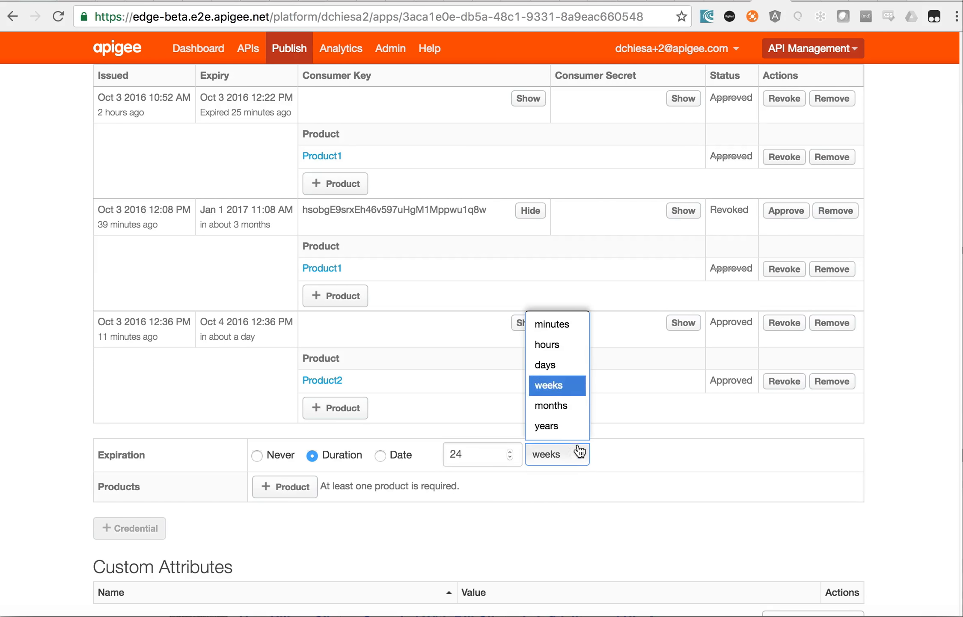
left_click(574, 345)
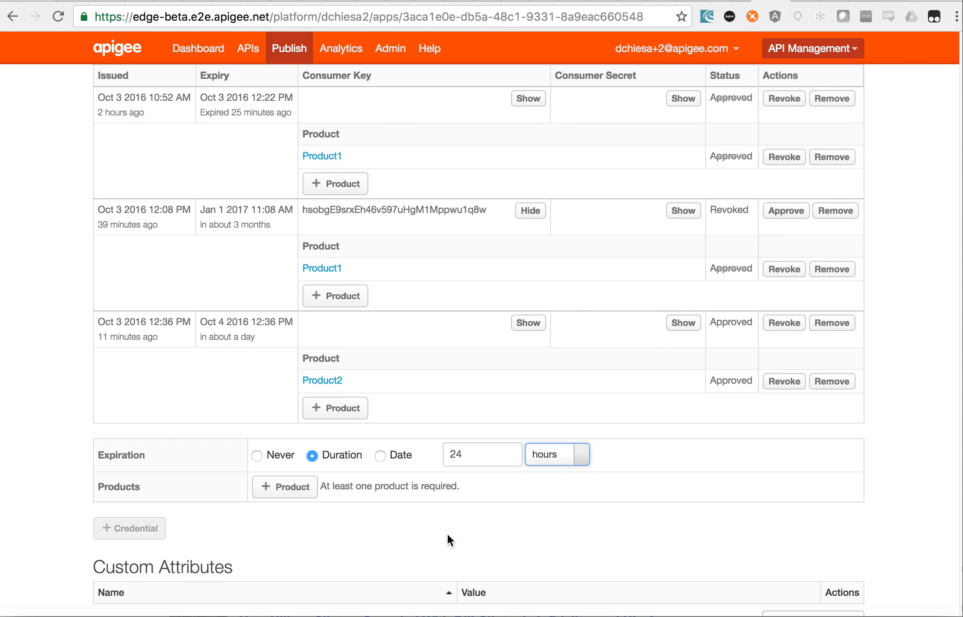
Step: Assign Product1 to the new credential and save the app
left_click(300, 492)
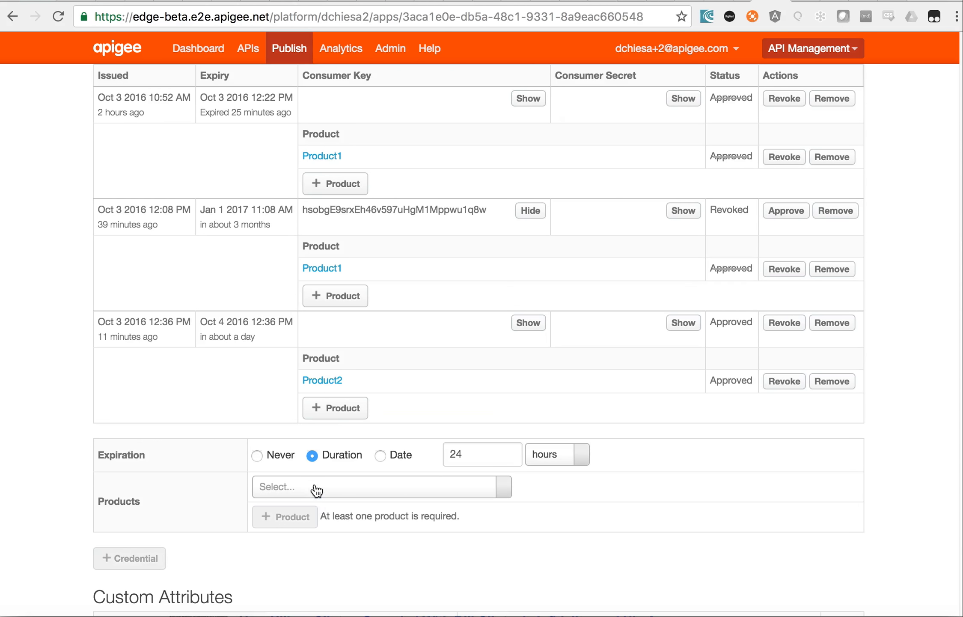
left_click(317, 490)
left_click(308, 440)
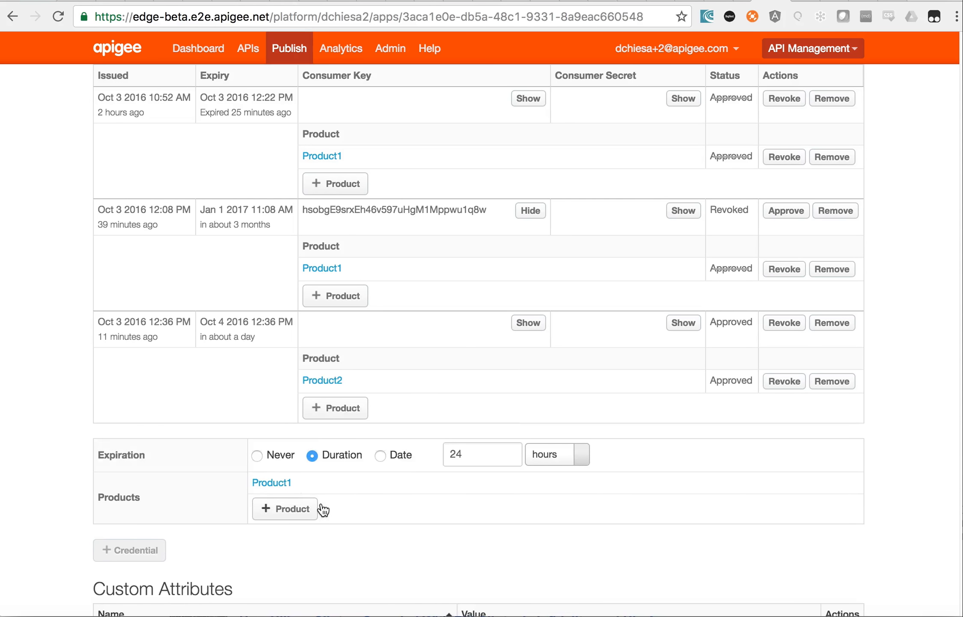
scroll(478, 509, "down", 3)
left_click(846, 582)
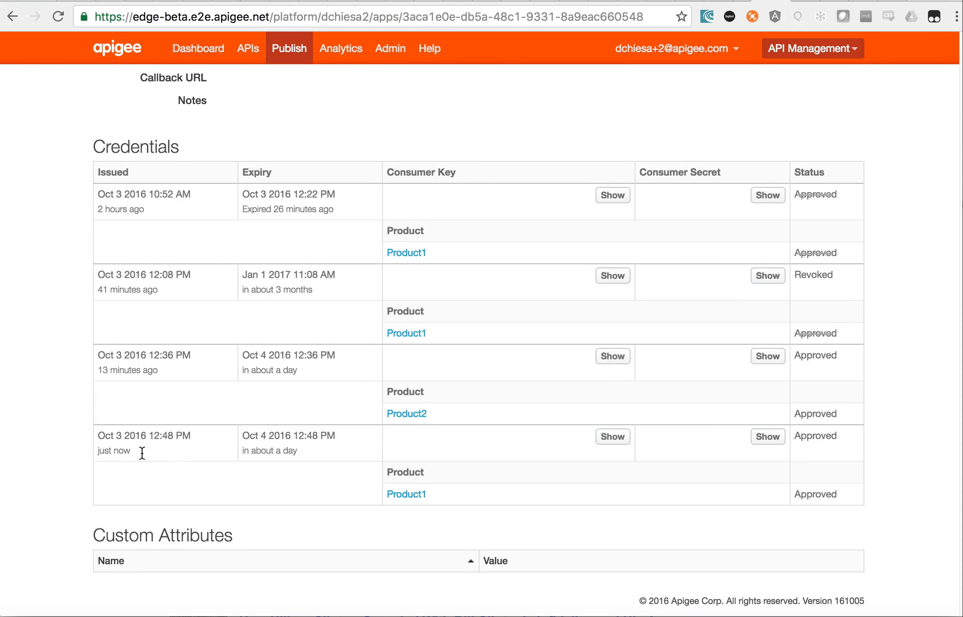
Step: Check the issue and expiry dates of the newly added credential, and reveal and copy its consumer key
left_click_drag(157, 453, 98, 433)
left_click_drag(295, 448, 491, 449)
left_click(608, 436)
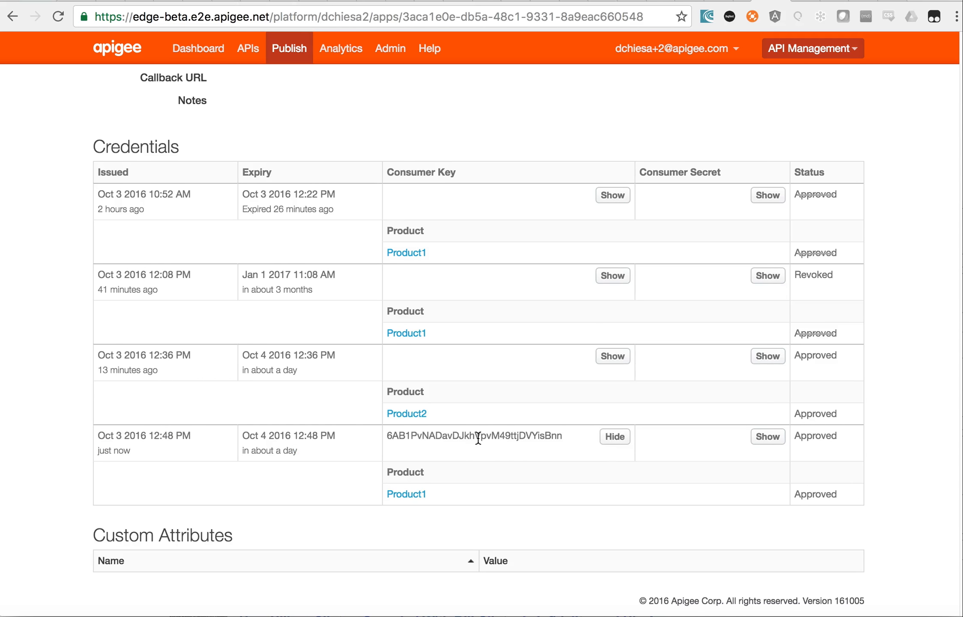
double_click(479, 436)
Step: Switch to the terminal and rerun the /v0/hello/ip request with the new credential's consumer key in the apikey header
key("super+Tab")
key("Up")
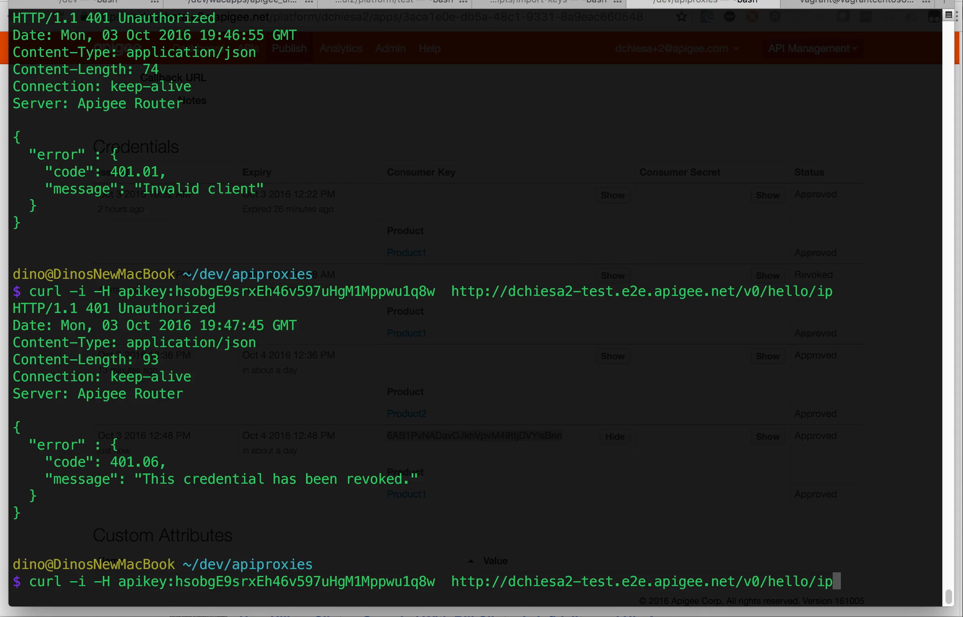
key("alt+Left")
key("alt+Left")
key("alt+Left")
key("alt+Left")
key("alt+Left")
key("alt+Left")
key("alt+Left")
key("alt+Left")
key("alt+Left")
key("Left")
key("alt+BackSpace")
key("super+v")
key("Return")
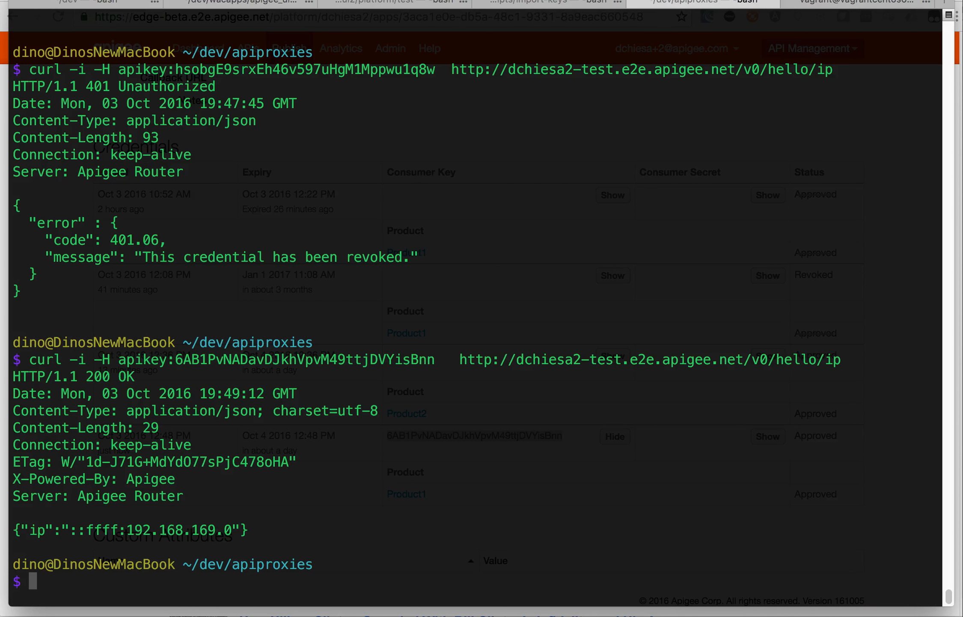
Step: Switch back to Chrome, edit App4a to revoke the entire app, and save it
key("super+Tab")
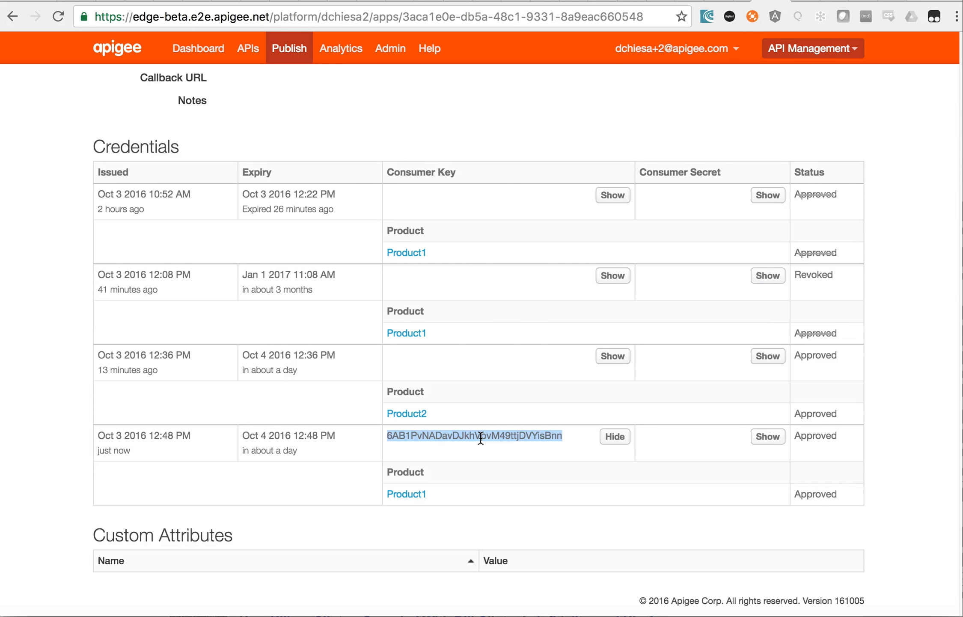
scroll(480, 436, "up", 5)
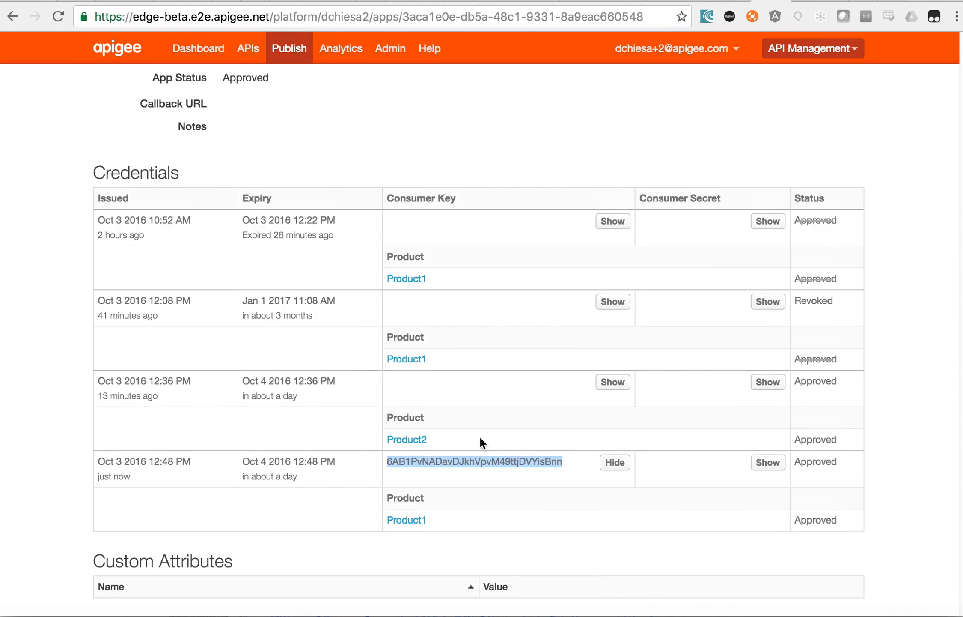
left_click(781, 115)
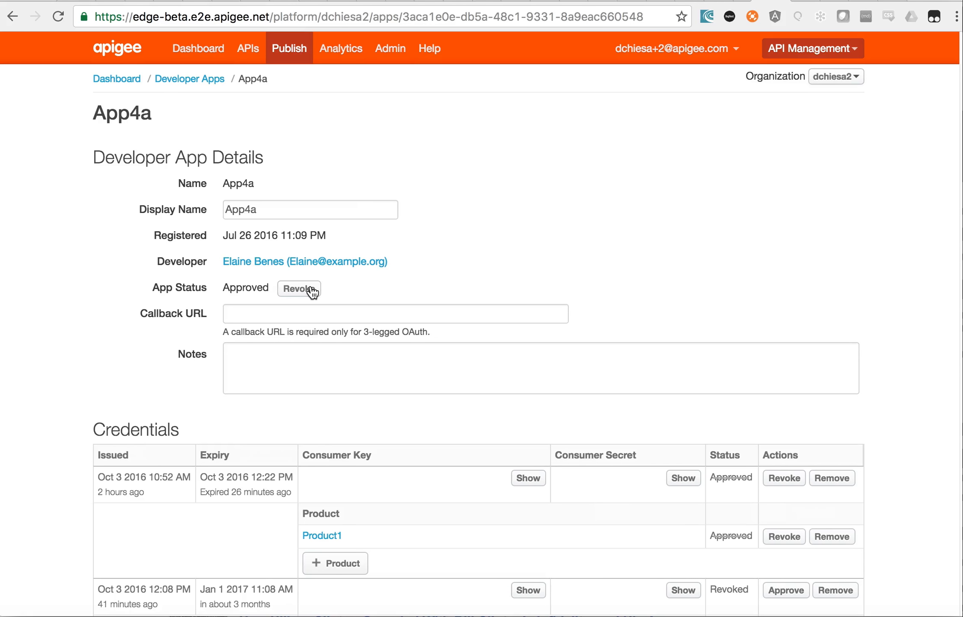
left_click(312, 289)
scroll(624, 254, "down", 5)
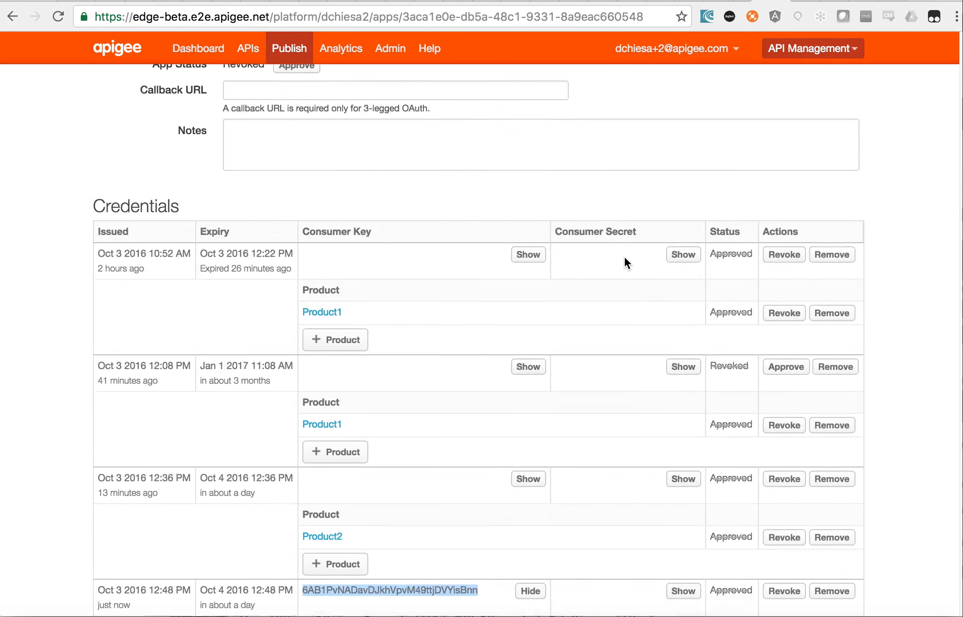
scroll(624, 255, "down", 7)
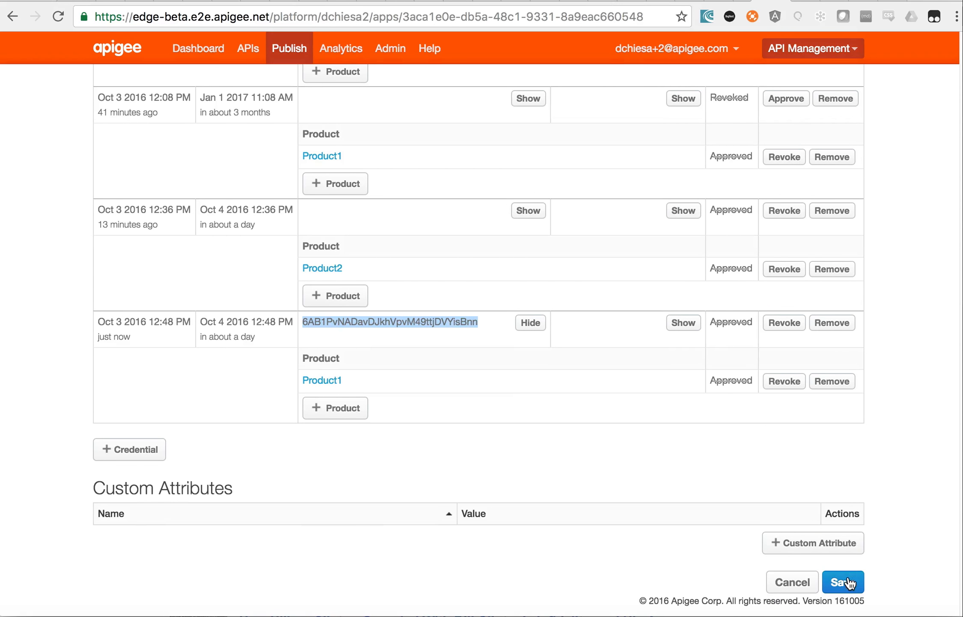
left_click(850, 582)
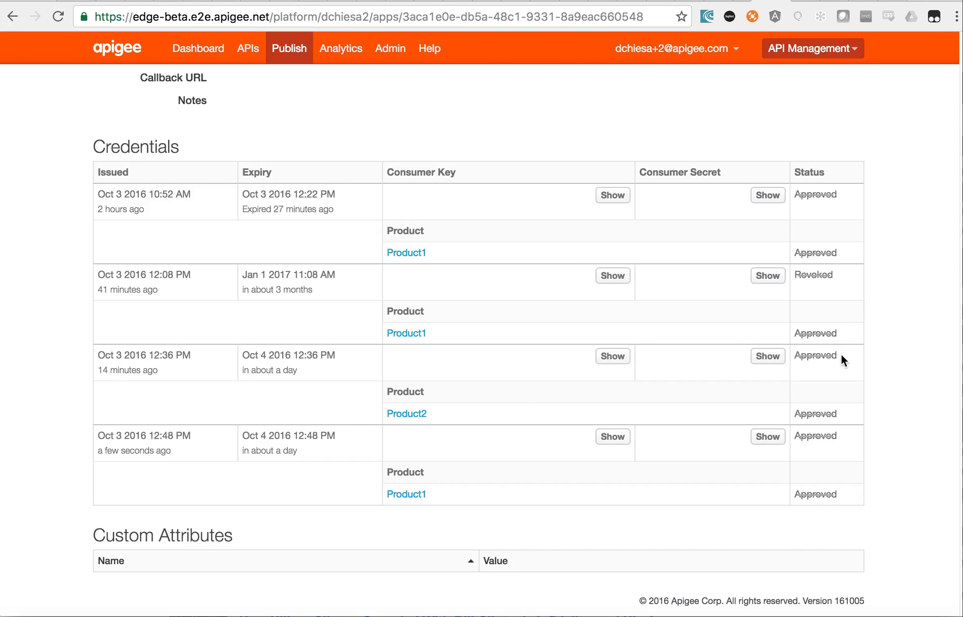
Step: Examine App4a's app status and the status of each of its credentials and products
left_click_drag(831, 355, 808, 355)
scroll(402, 131, "up", 2)
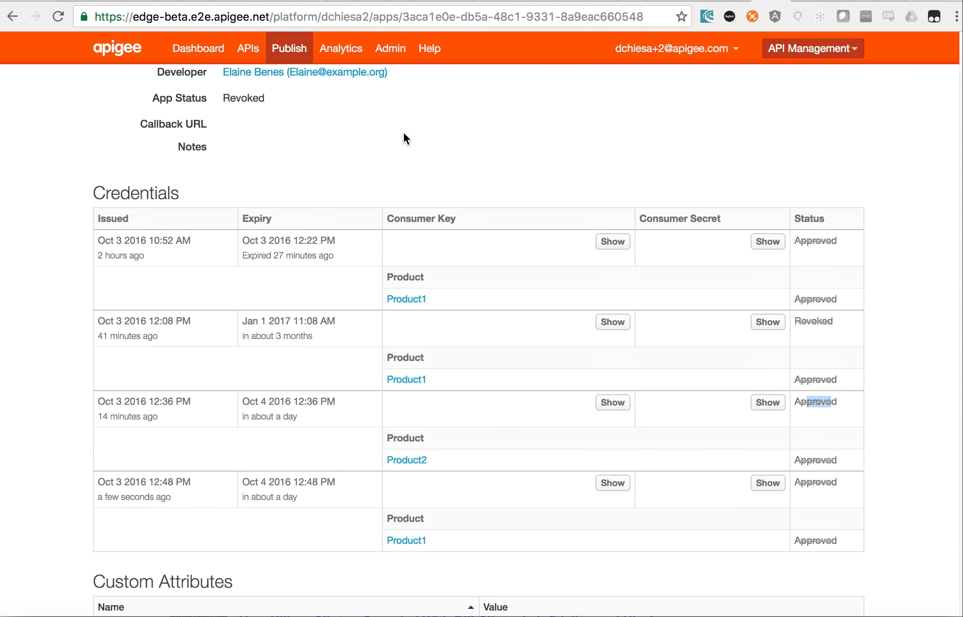
double_click(255, 99)
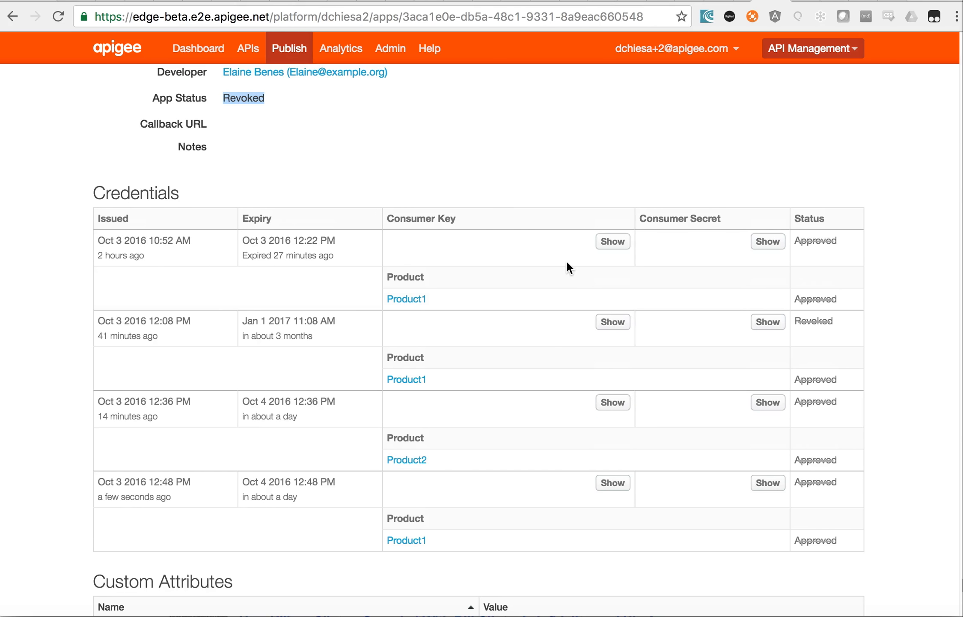
scroll(567, 262, "down", 2)
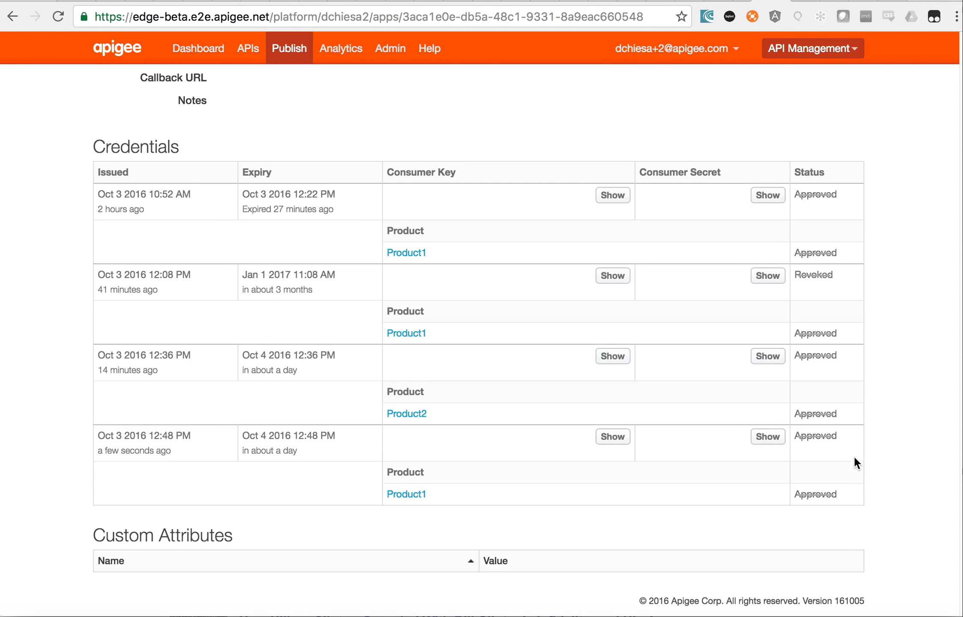
mouse_move(825, 434)
Step: In the terminal, repeat the last /v0/hello/ip request against the revoked app and inspect the error message
key("super+Tab")
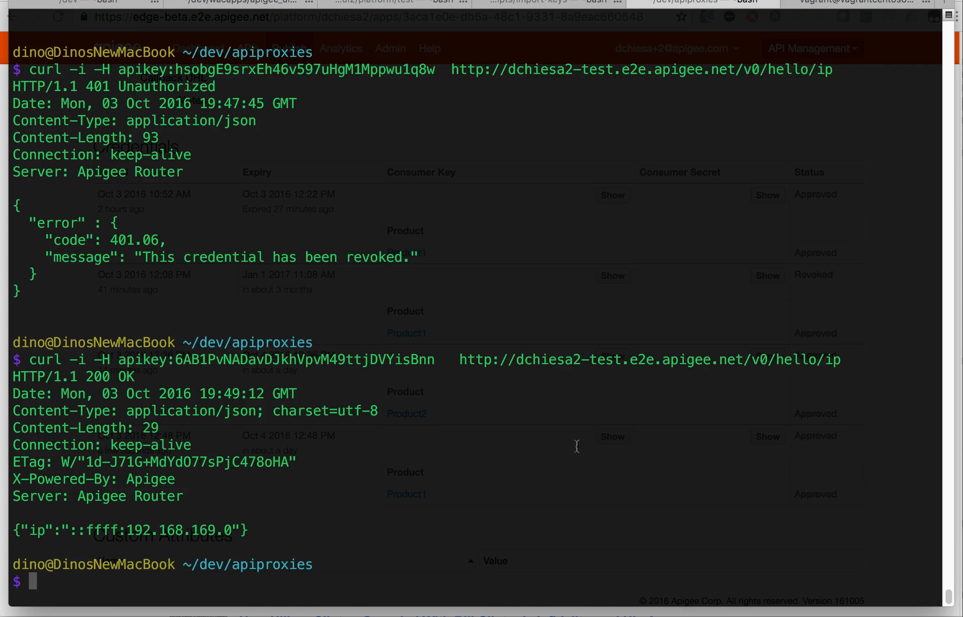
key("Up")
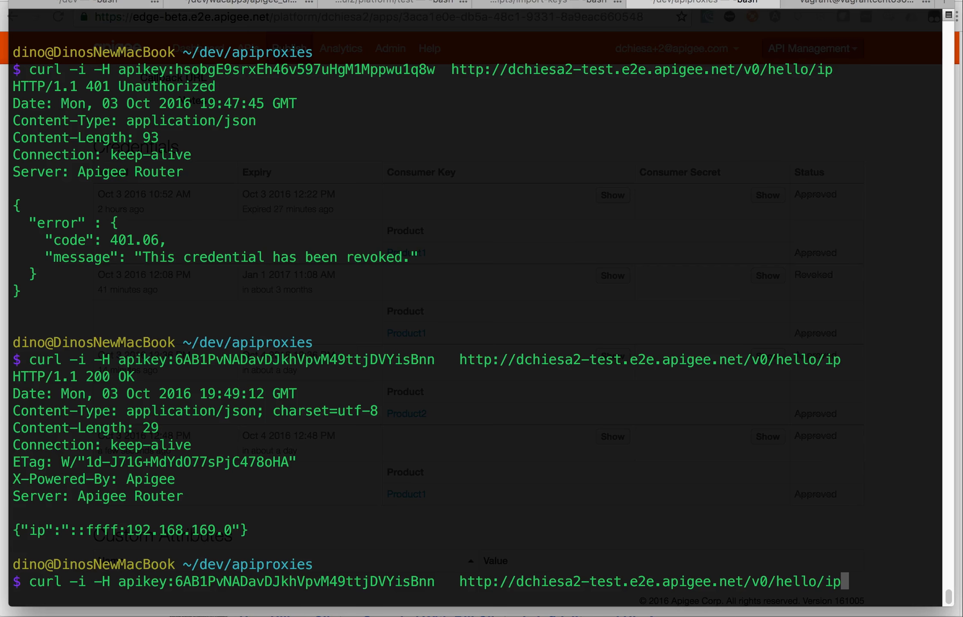
key("Return")
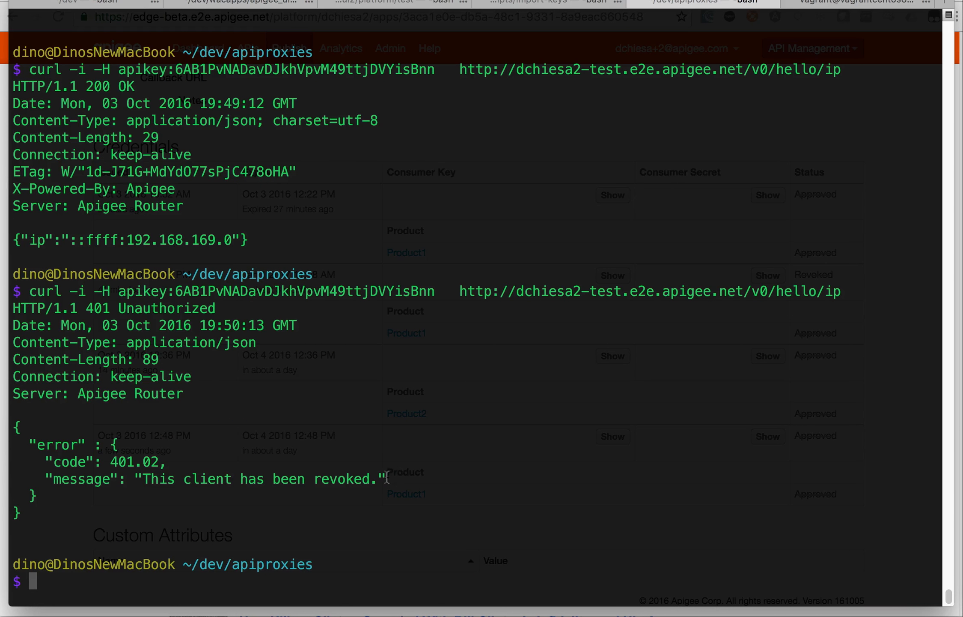
left_click_drag(386, 476, 135, 475)
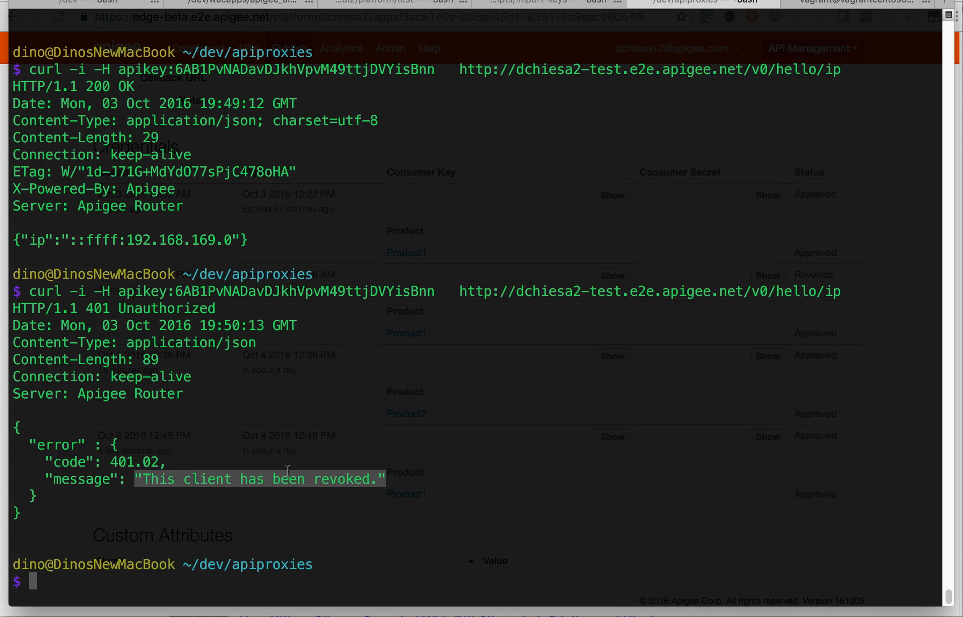
Step: Switch back to Chrome, edit App4a to approve the app again, and save it
key("super+Tab")
scroll(512, 358, "up", 6)
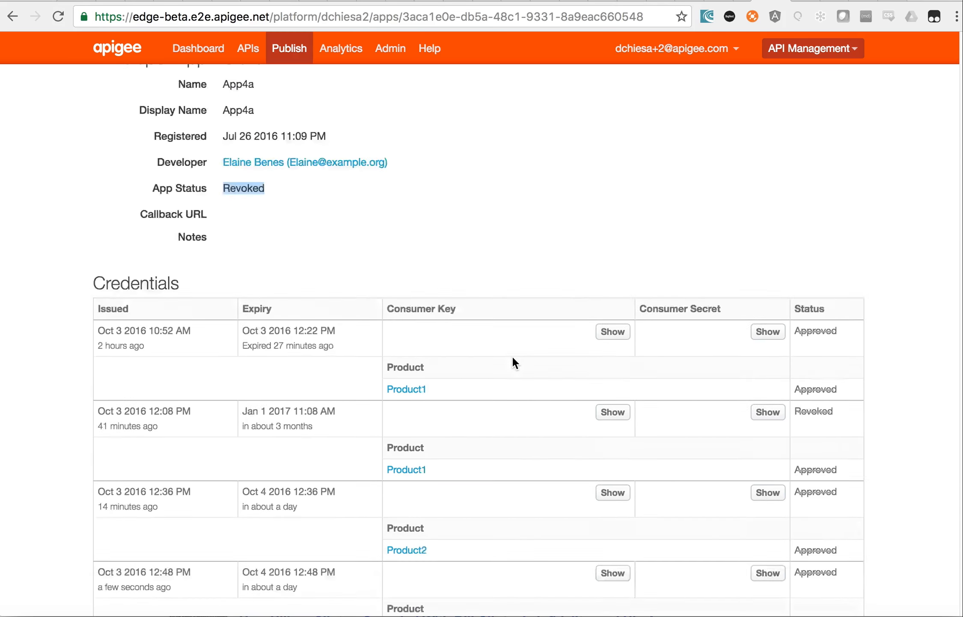
left_click(781, 112)
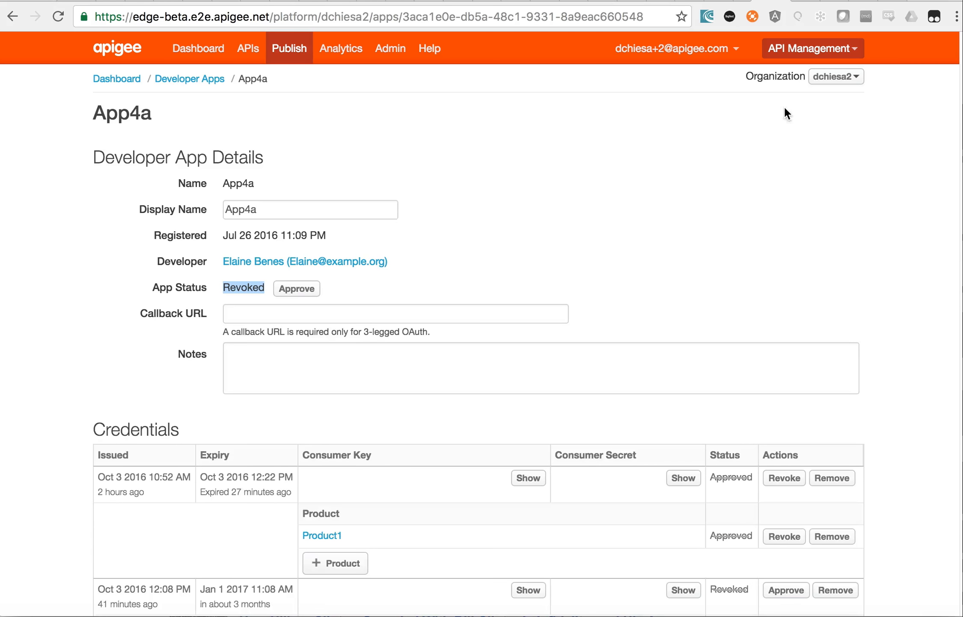
left_click(305, 289)
scroll(608, 244, "down", 10)
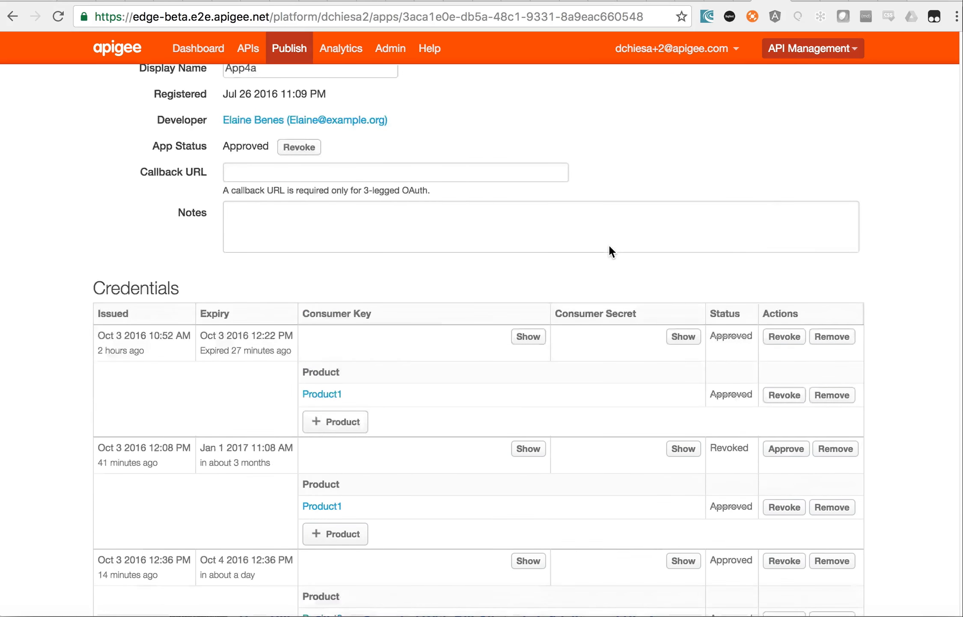
scroll(691, 525, "down", 3)
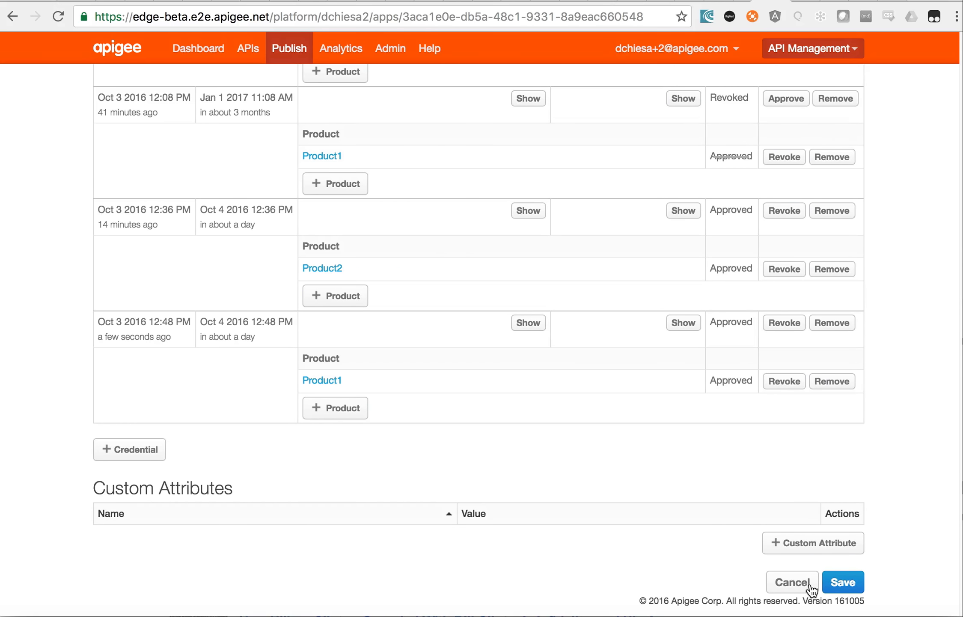
left_click(841, 584)
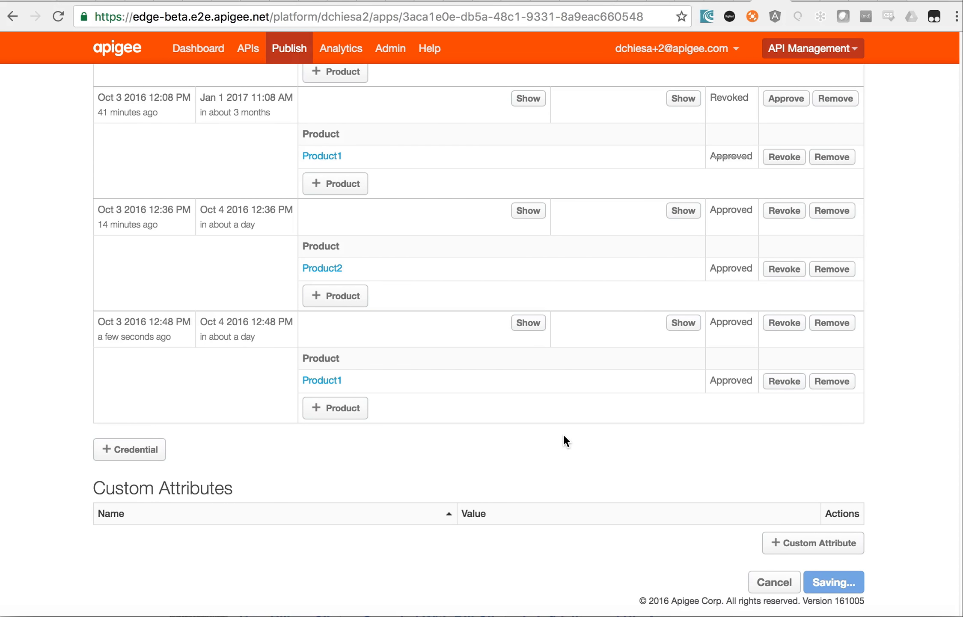
Step: In the terminal, repeat the last /v0/hello/ip request against the reapproved app and inspect the response
key("super+Tab")
key("Up")
key("Return")
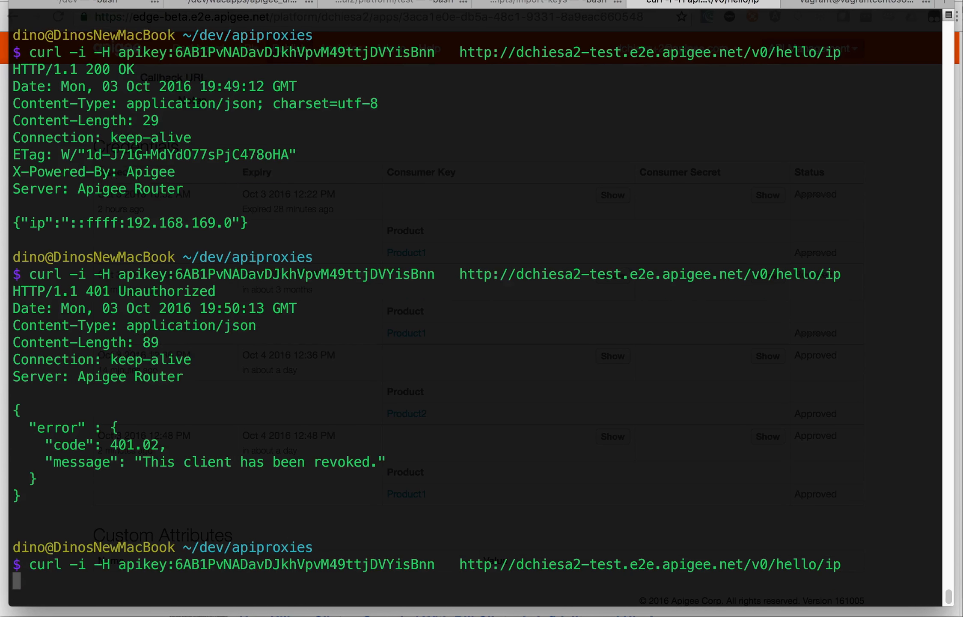
left_click_drag(257, 530, 14, 530)
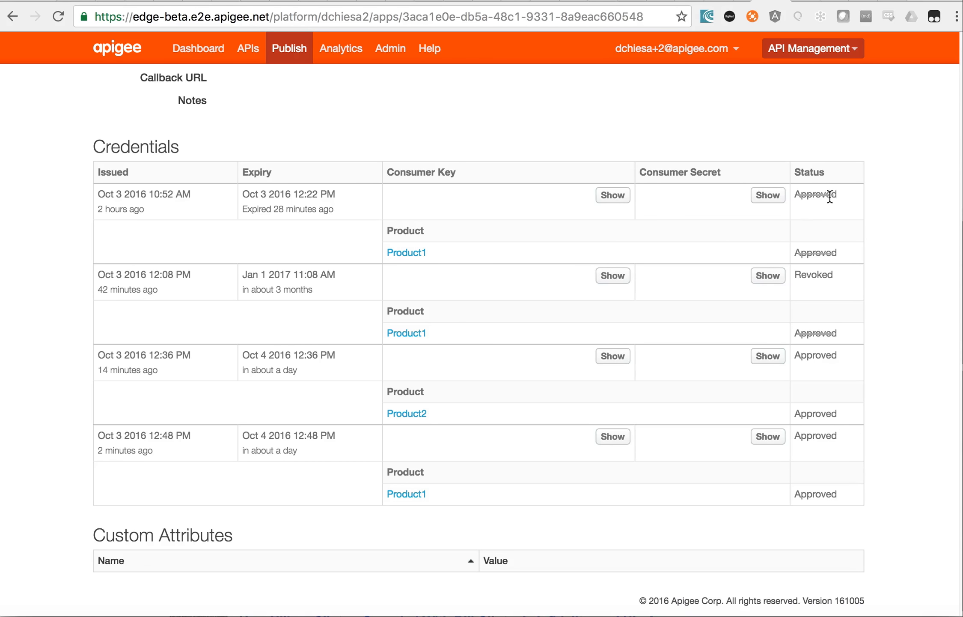
Step: In Chrome, open the most recently registered app in the Developer Apps list, and open its developer's details page
scroll(471, 180, "up", 6)
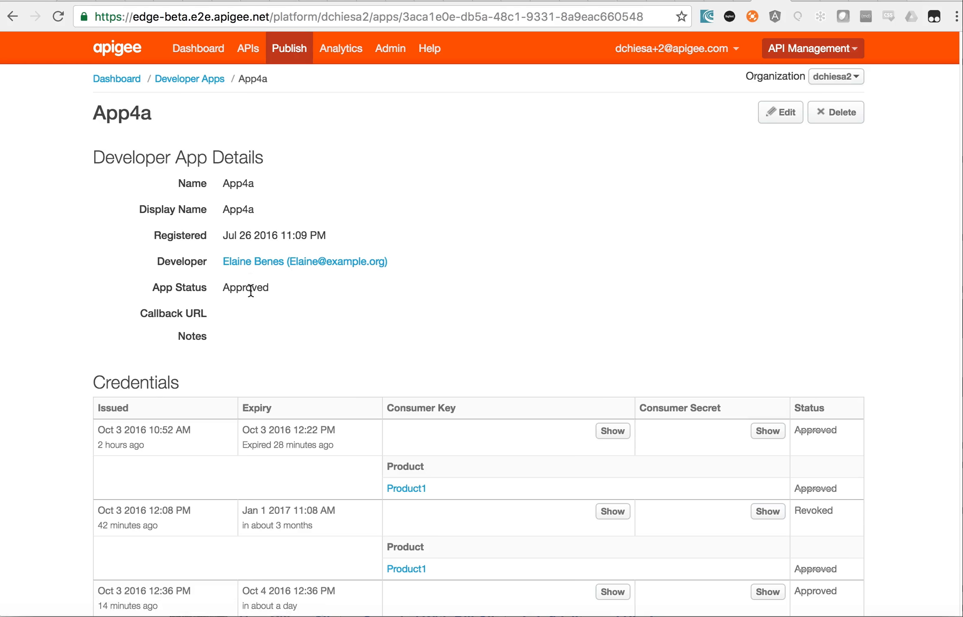
left_click(200, 81)
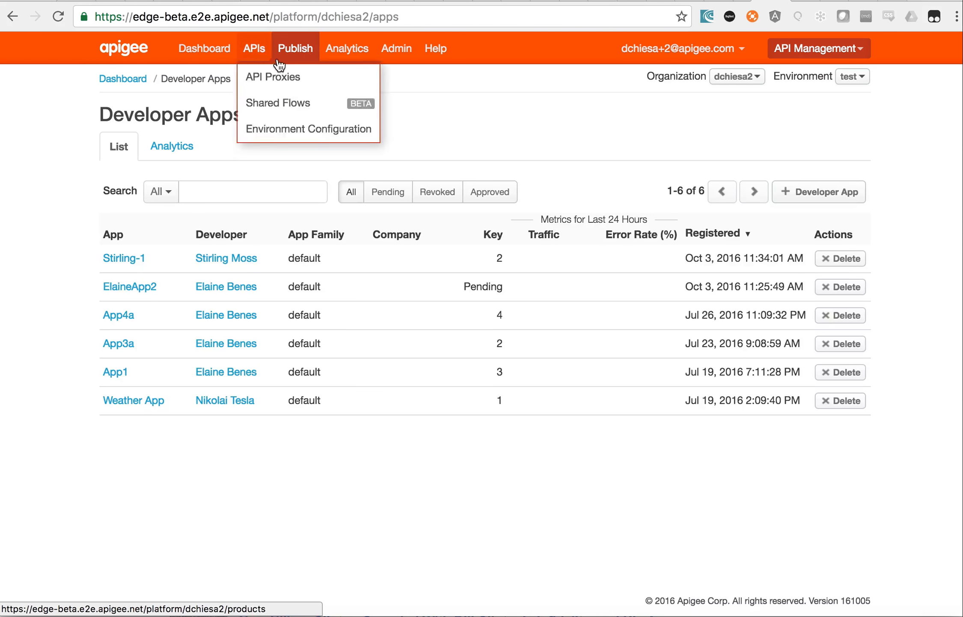
left_click(130, 263)
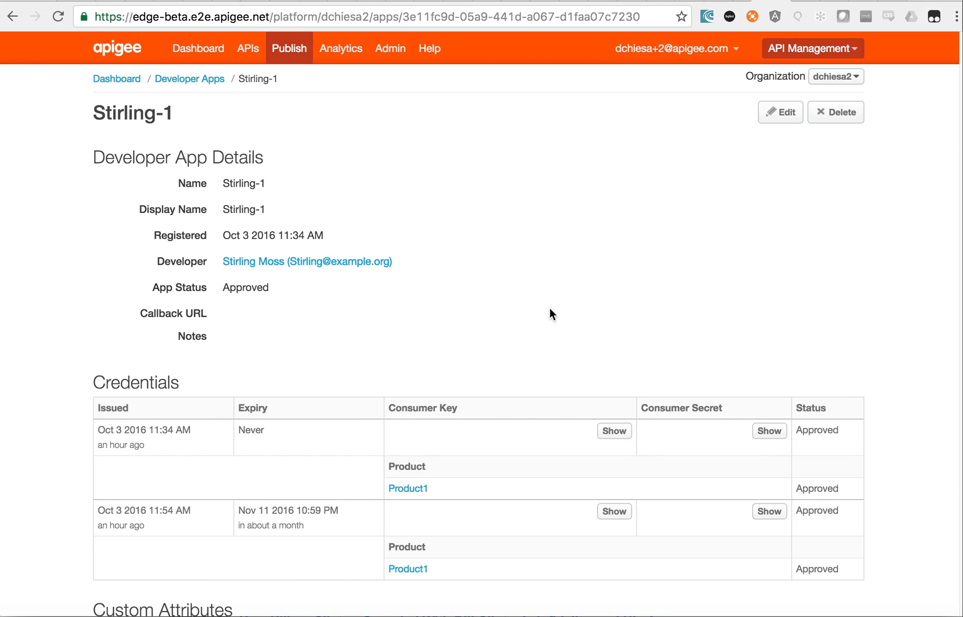
left_click(379, 269)
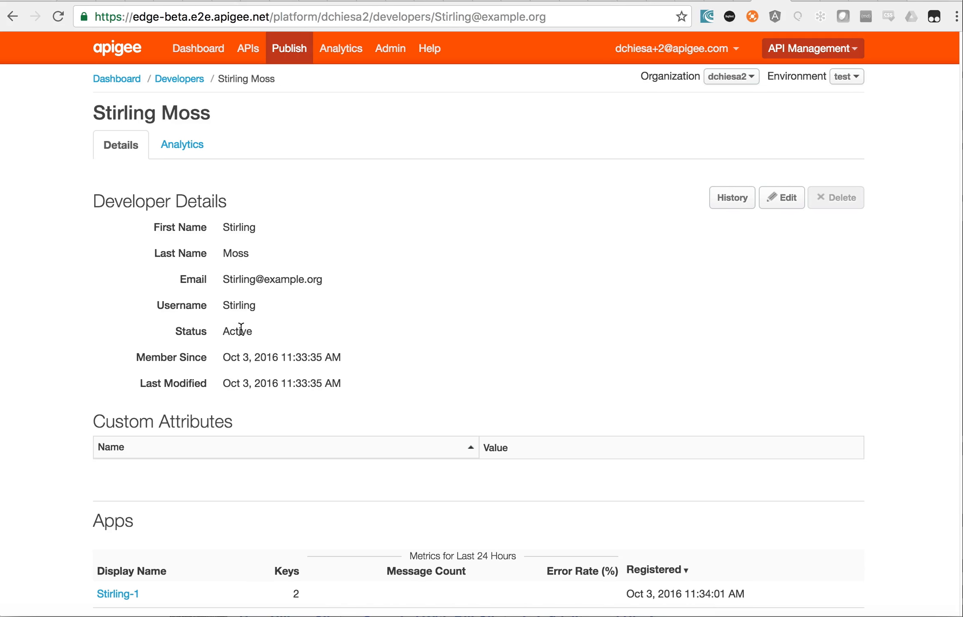
Step: Edit the developer's details to deactivate the developer, and save the change
left_click(788, 198)
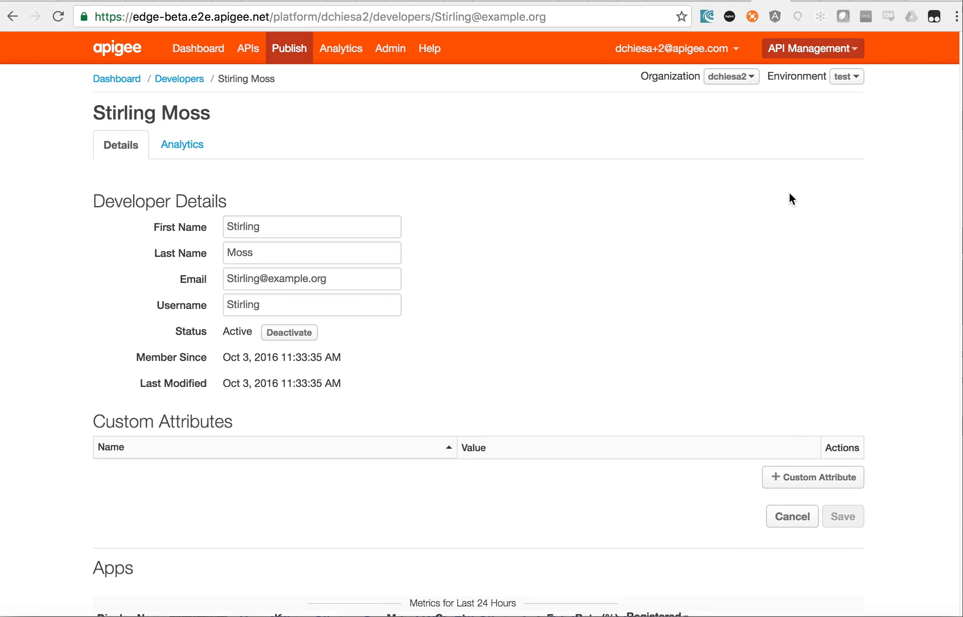
left_click(310, 334)
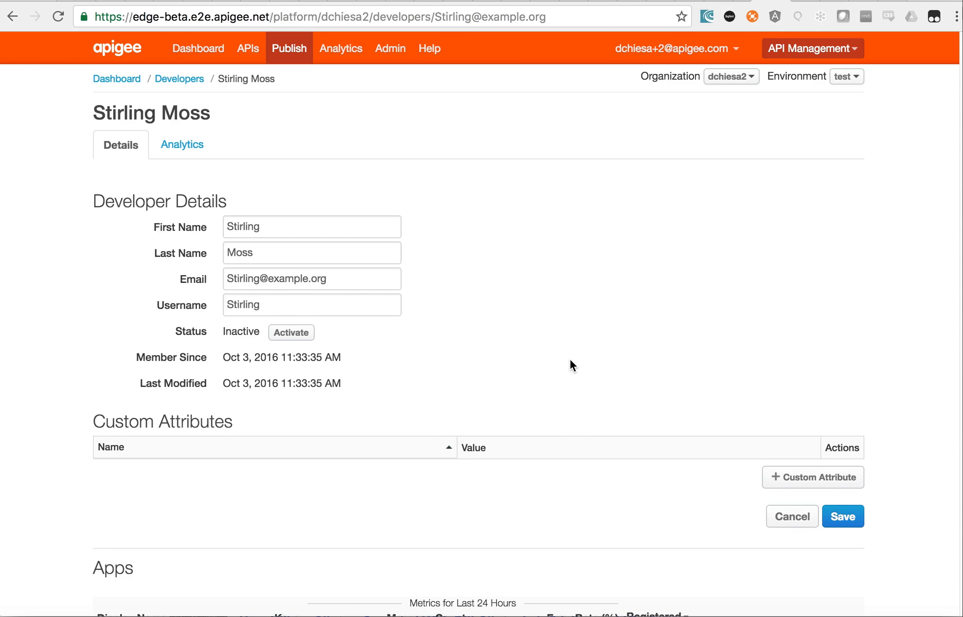
scroll(570, 356, "down", 4)
left_click(846, 441)
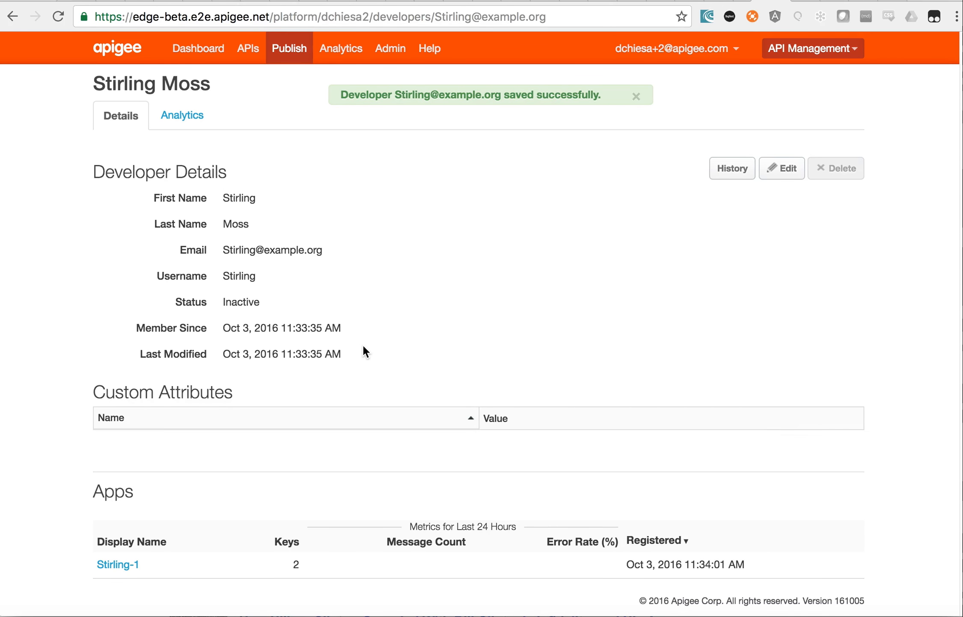
Step: Open the developer's app, check the app and first credential statuses, and reveal and copy the consumer key of the never-expiring credential
left_click(119, 564)
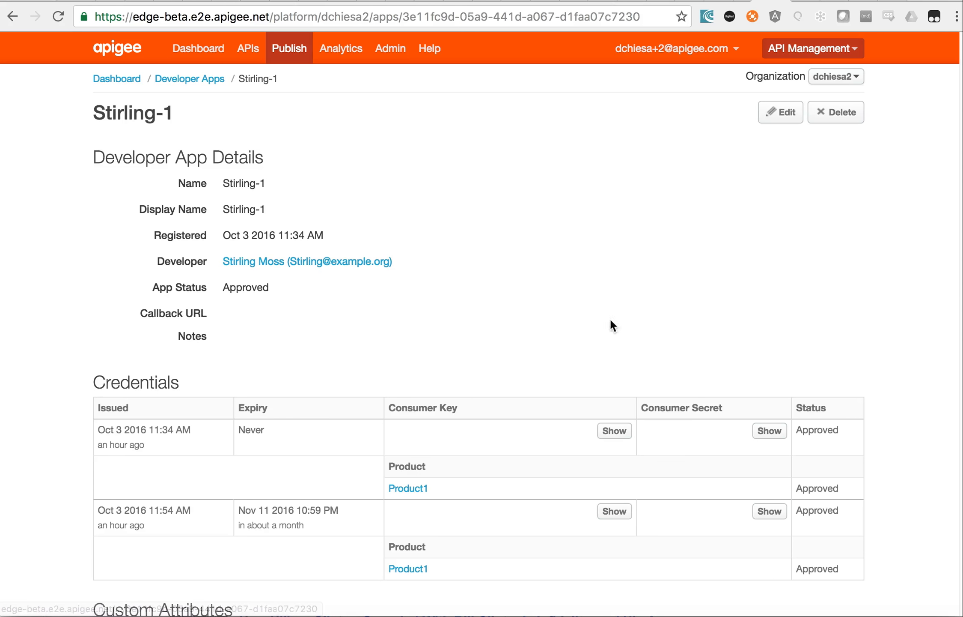
double_click(250, 286)
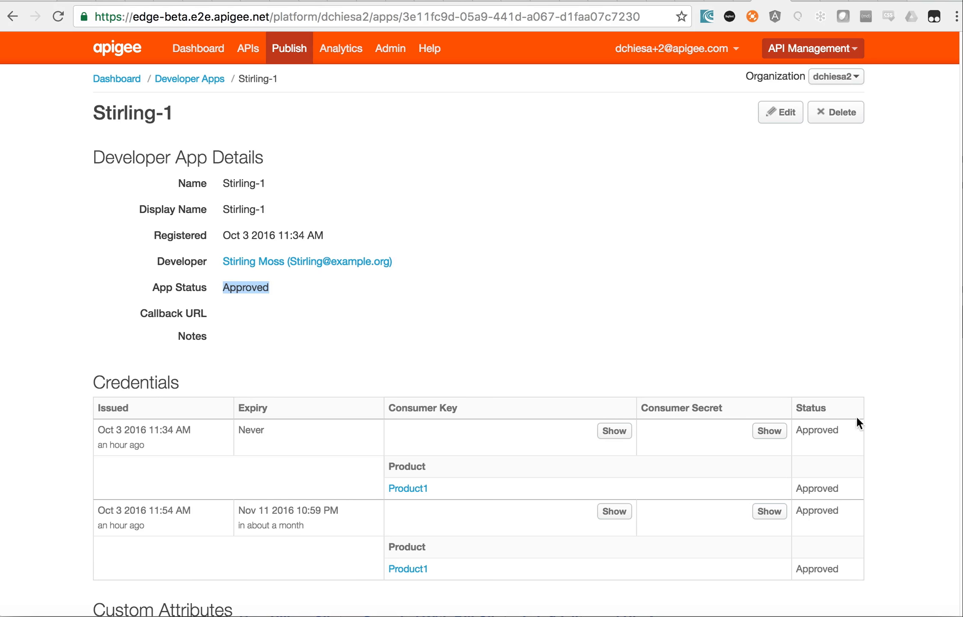
left_click(837, 427)
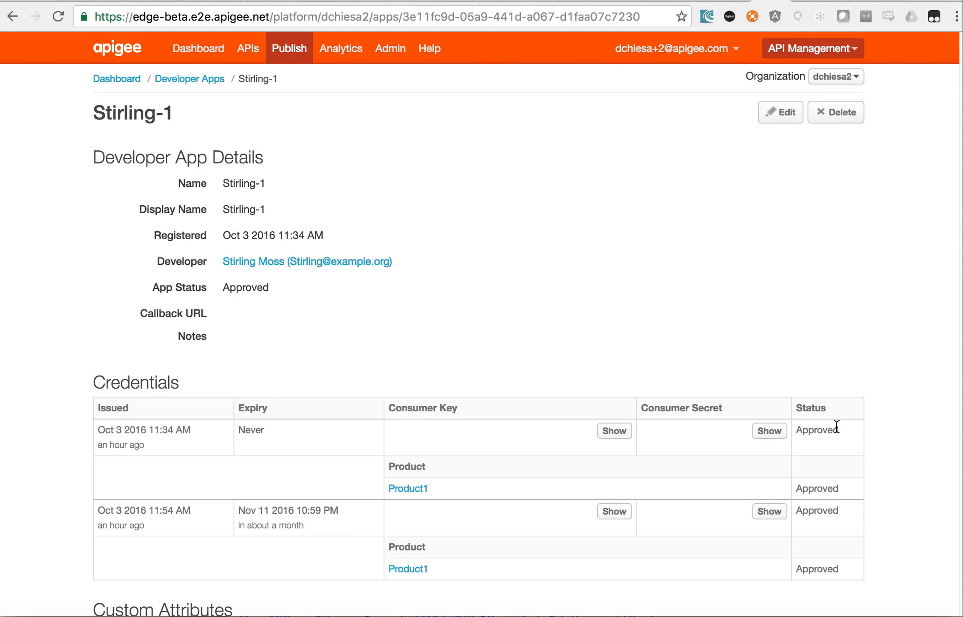
double_click(830, 428)
left_click(614, 430)
double_click(502, 431)
key("super+c")
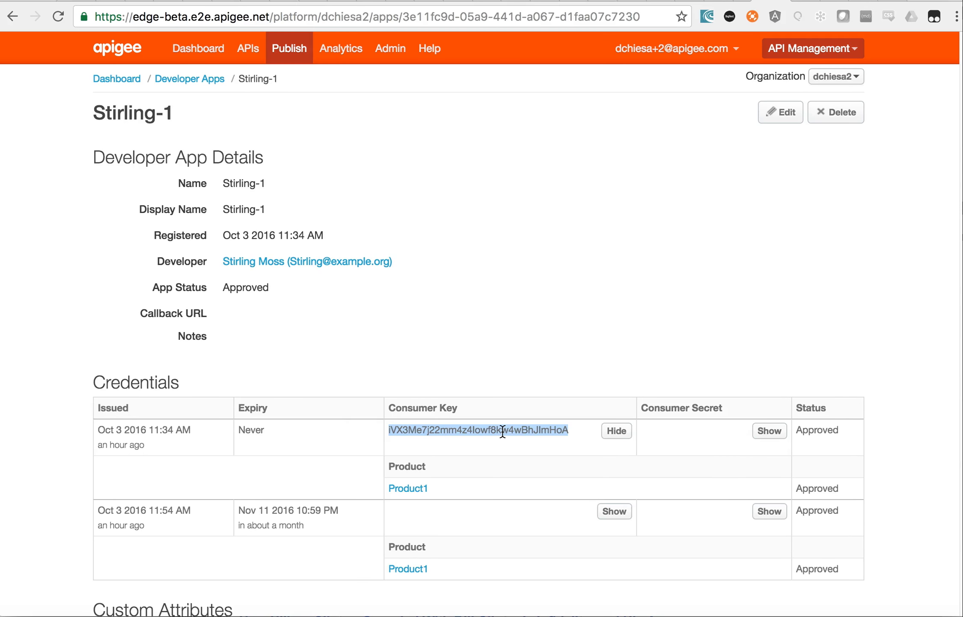
Step: In the terminal, rerun the last /v0/hello/ip request with the copied API key in the apikey header, and inspect the error message
key("super+Tab")
key("Up")
key("alt+Left")
key("alt+Left")
key("alt+Left")
key("alt+Left")
key("alt+Left")
key("alt+Left")
key("alt+Left")
key("alt+Left")
key("alt+Left")
key("Left")
key("alt+BackSpace")
key("super+v")
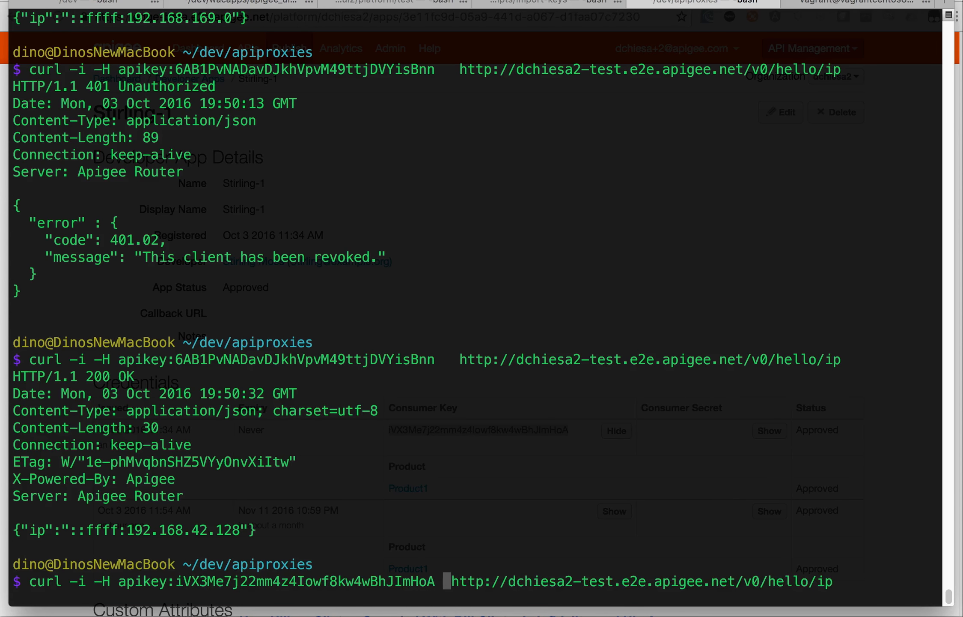
key("Return")
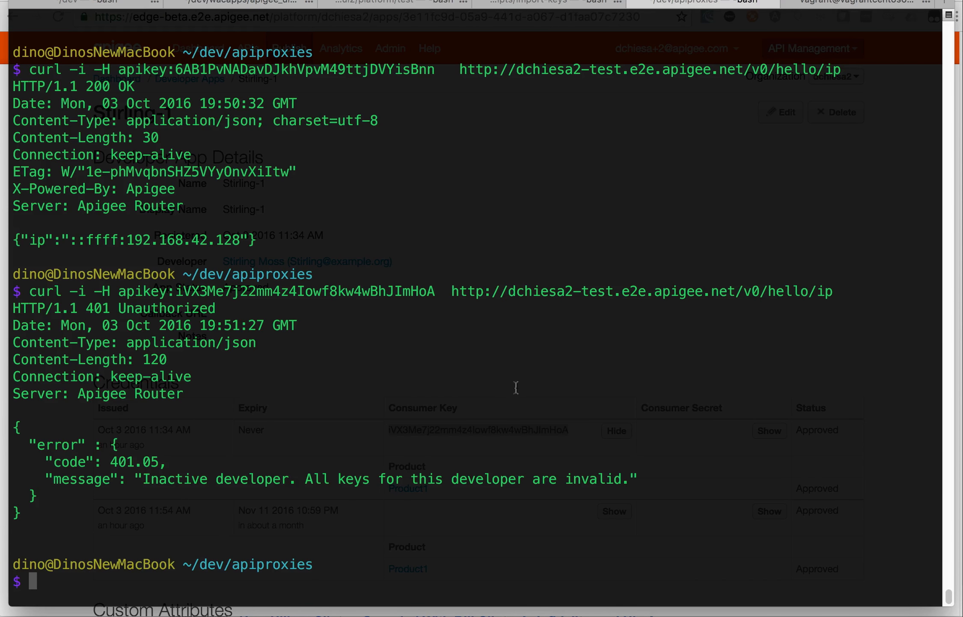
left_click_drag(638, 479, 305, 479)
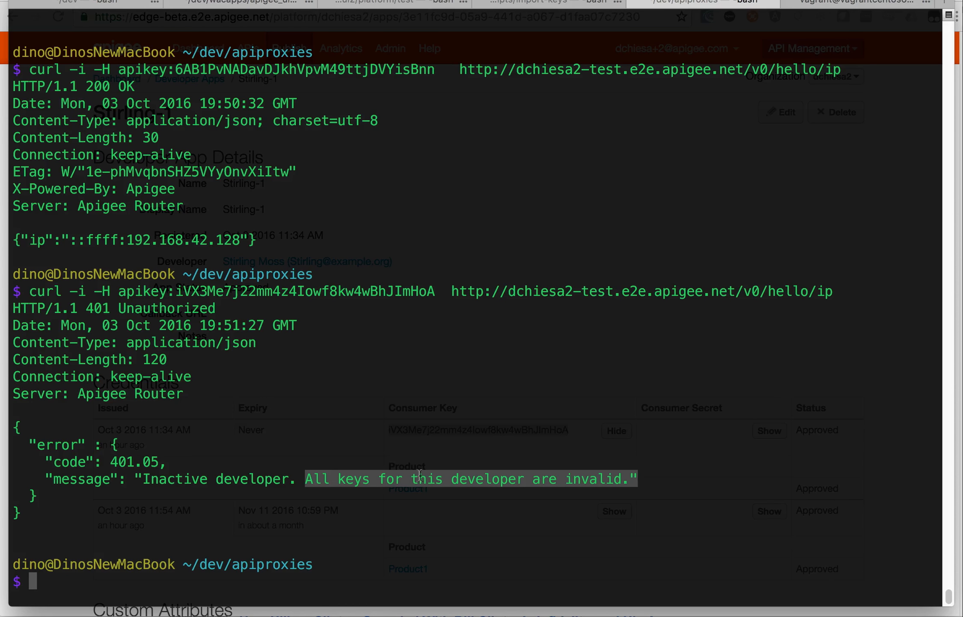
double_click(357, 288)
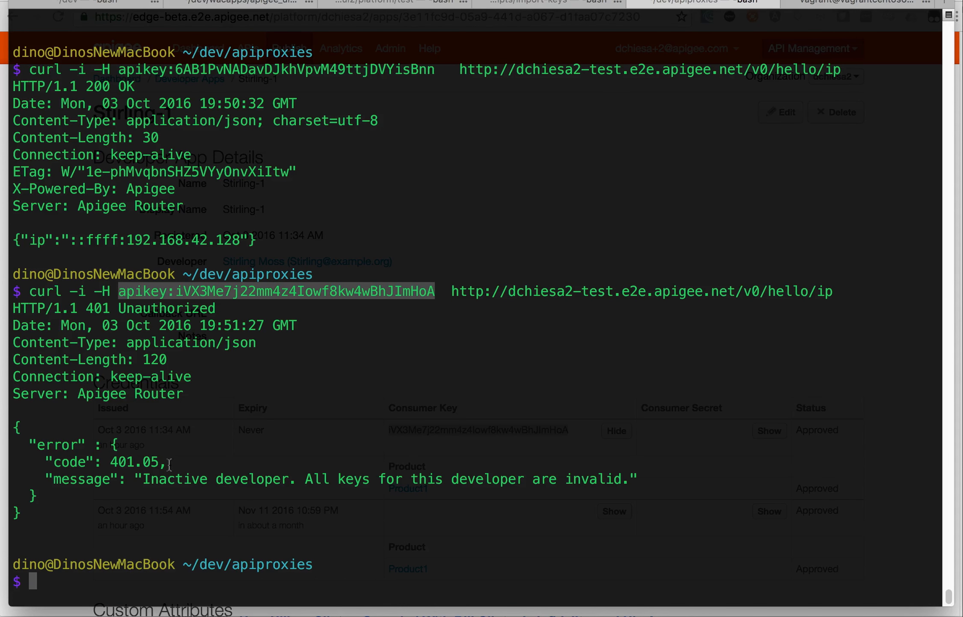
Step: Switch back to Chrome, open the app's developer details, activate the developer again, and save
key("super+Tab")
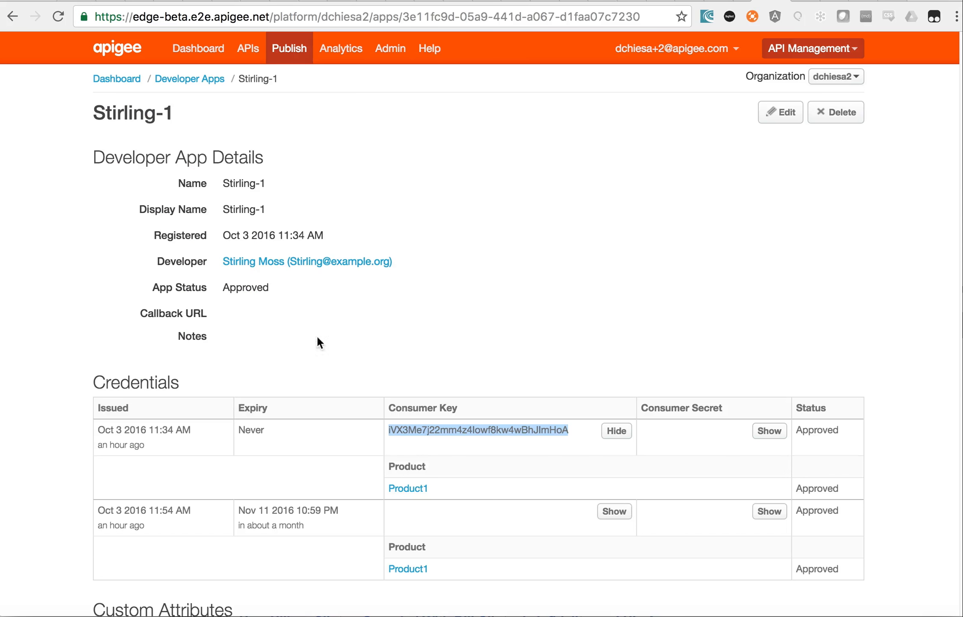
left_click(383, 262)
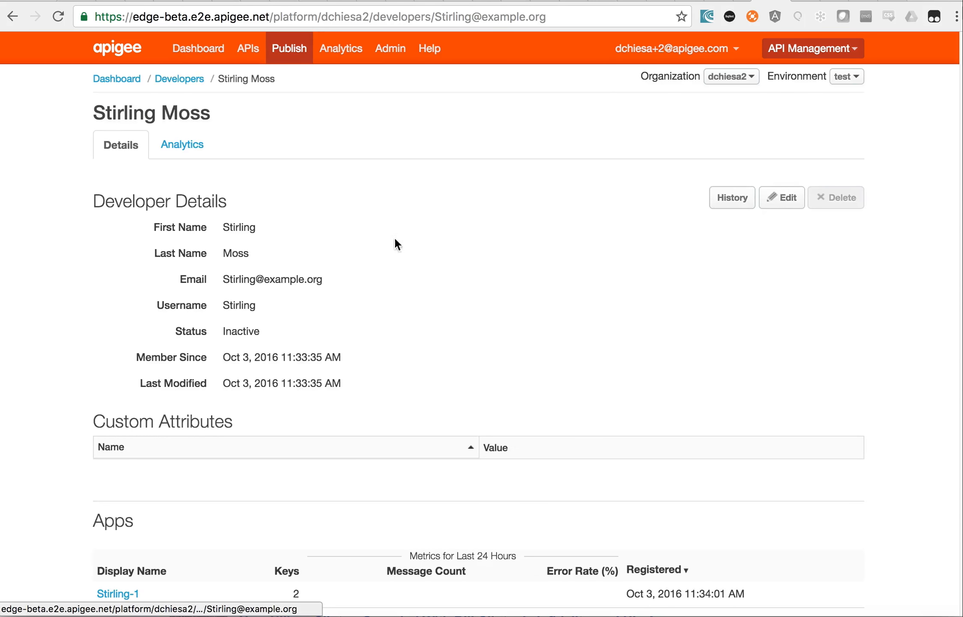
left_click(783, 199)
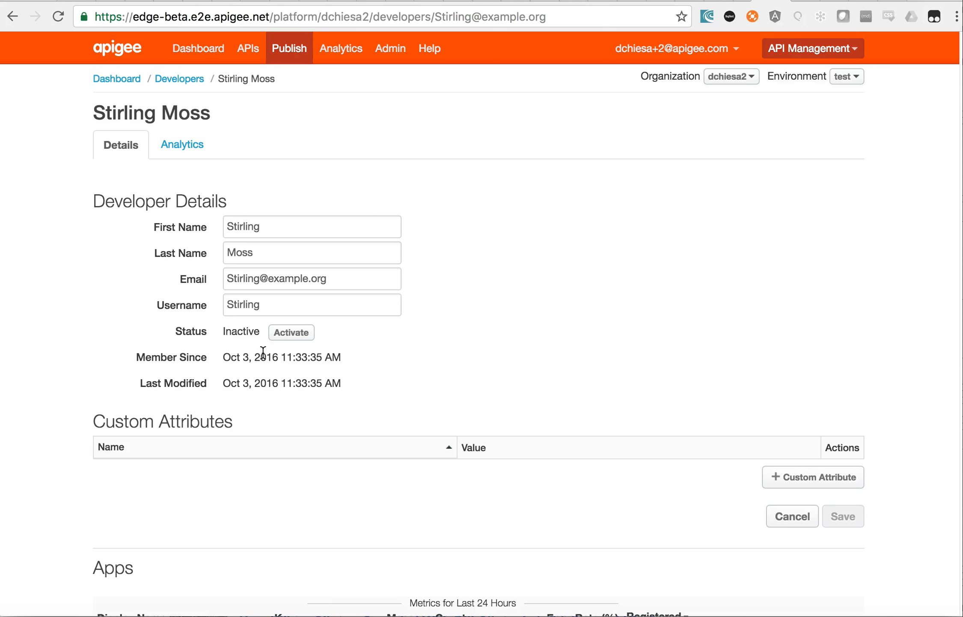
left_click(296, 333)
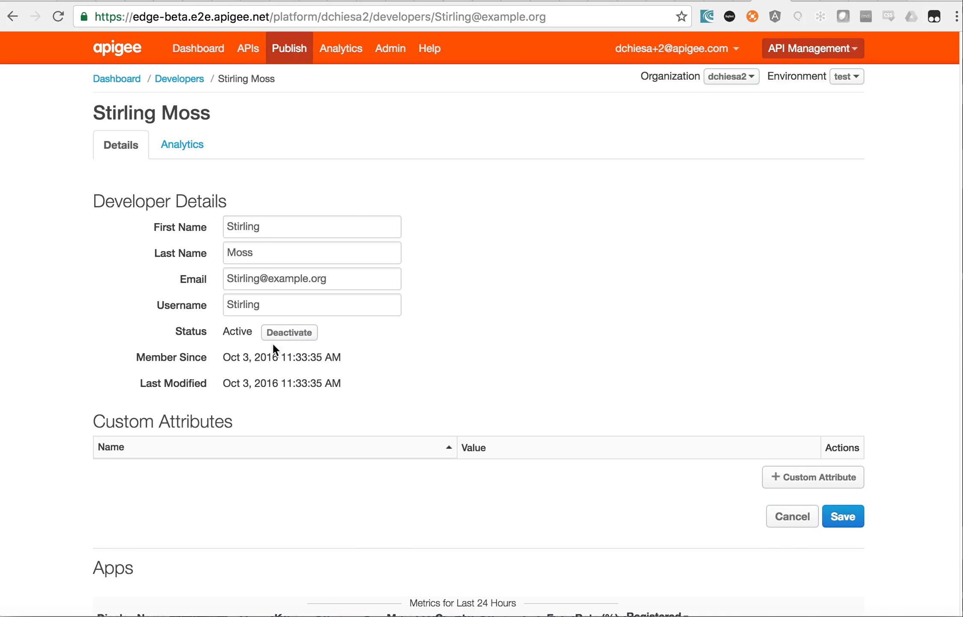
left_click(842, 516)
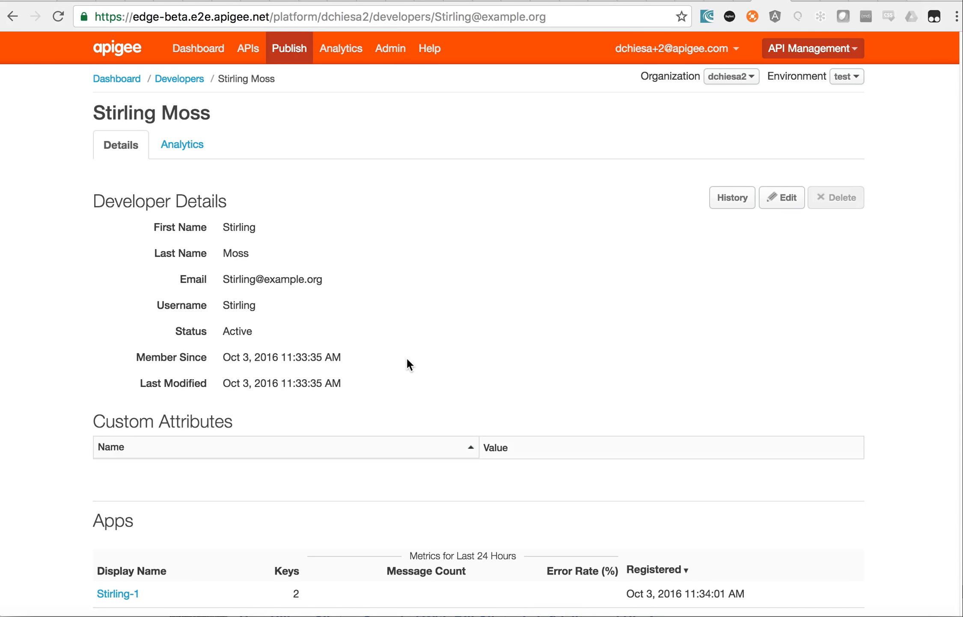
Step: In the terminal, repeat the last /v0/hello/ip request for the reactivated developer's key and inspect the response
key("super+Tab")
key("Up")
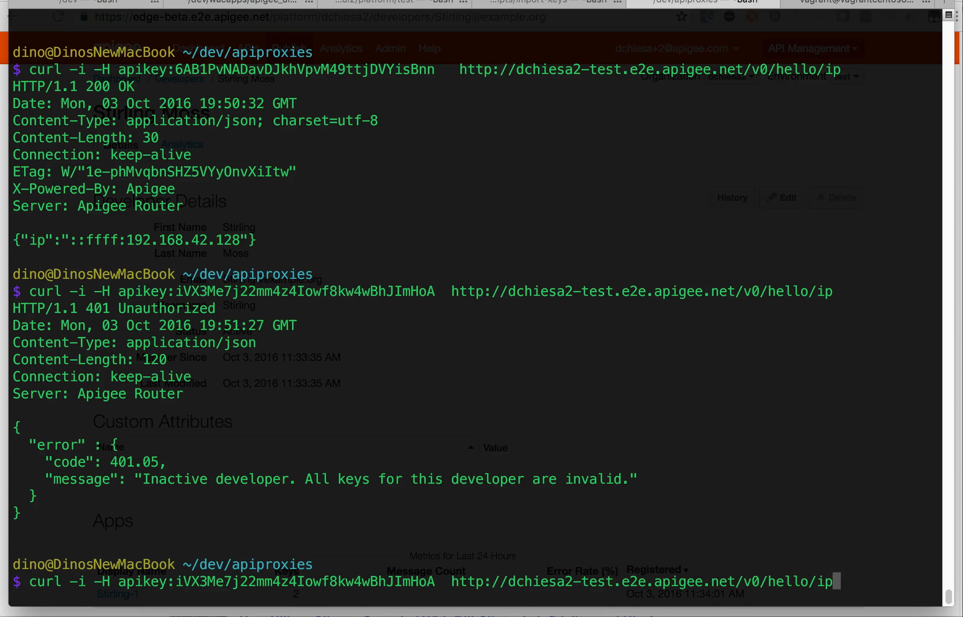
key("Return")
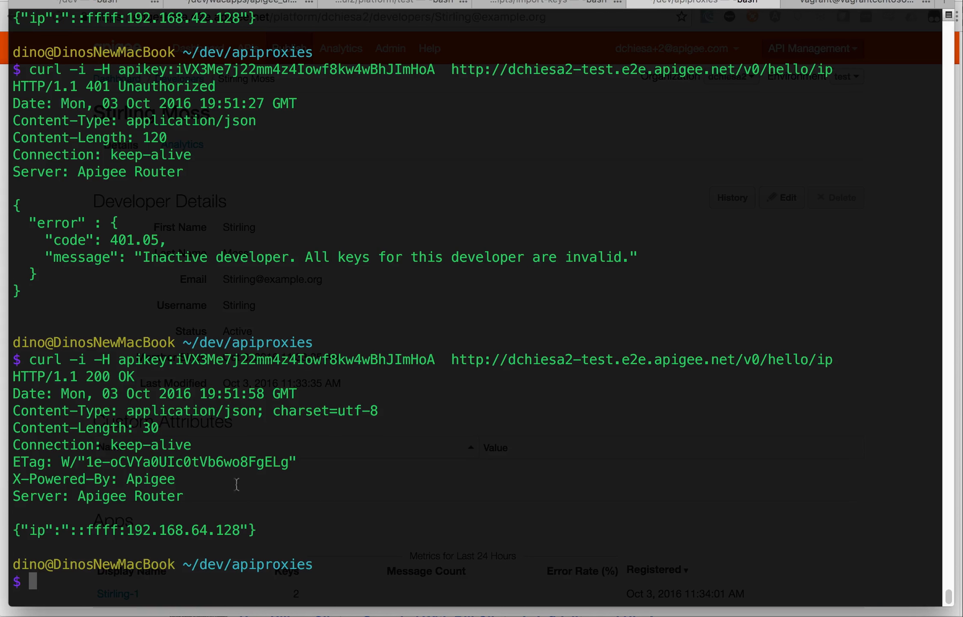
left_click_drag(259, 527, 75, 518)
Step: In Chrome, open App4a from the Developer Apps list and review the expiry and status of its credentials
key("super+Tab")
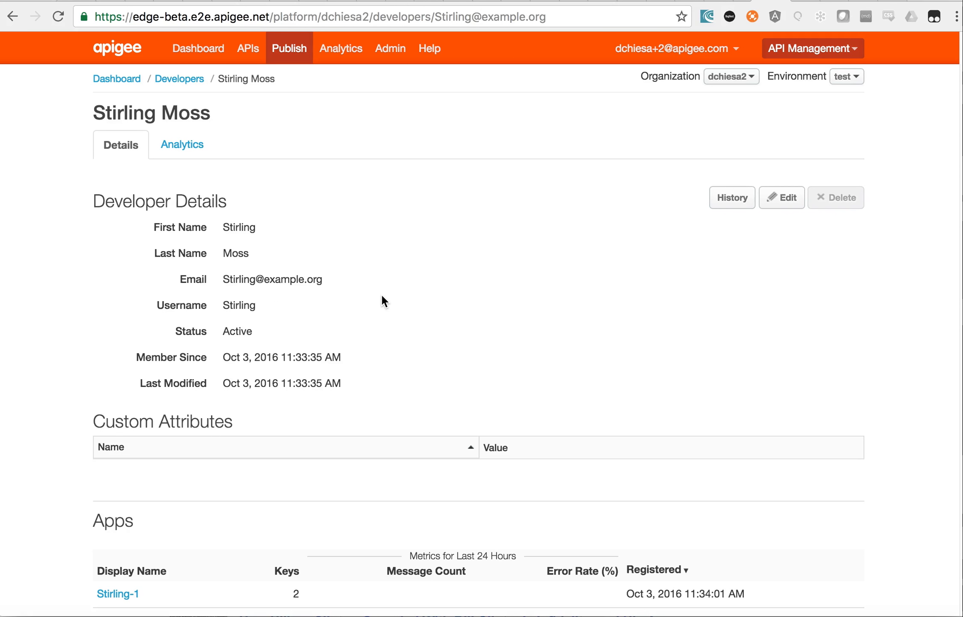
scroll(382, 296, "down", 2)
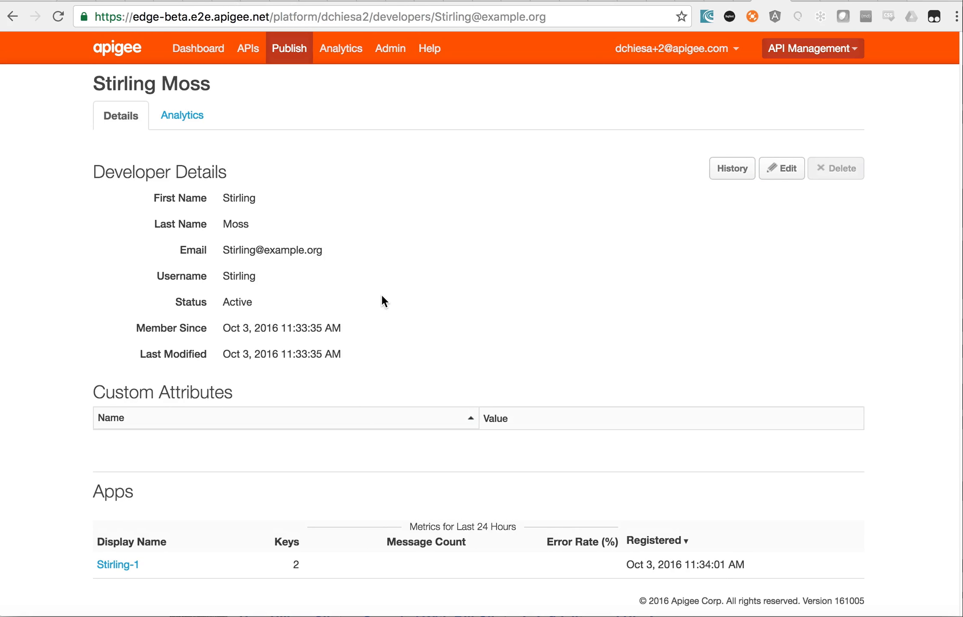
mouse_move(289, 48)
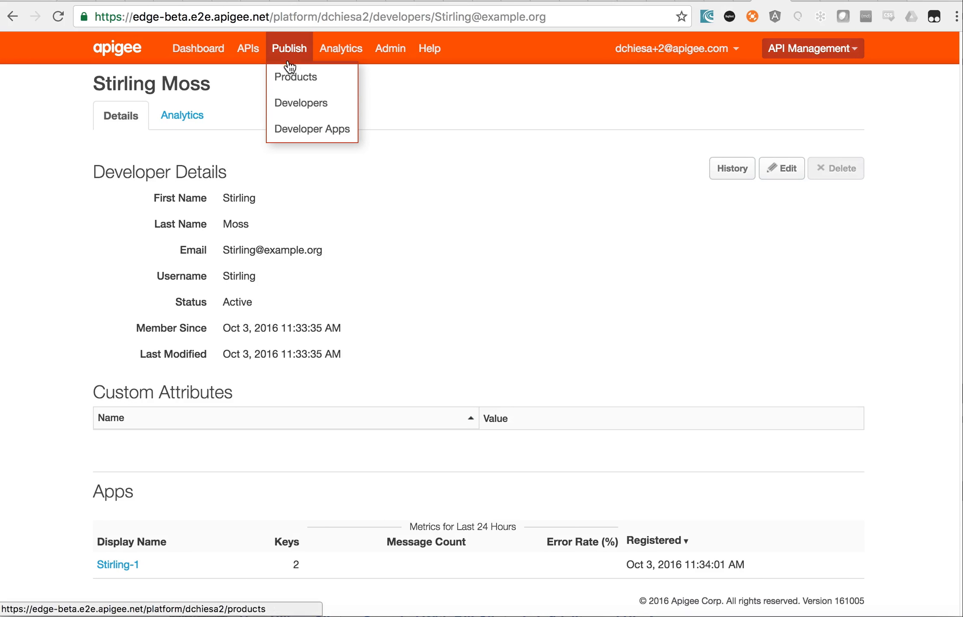
left_click(297, 128)
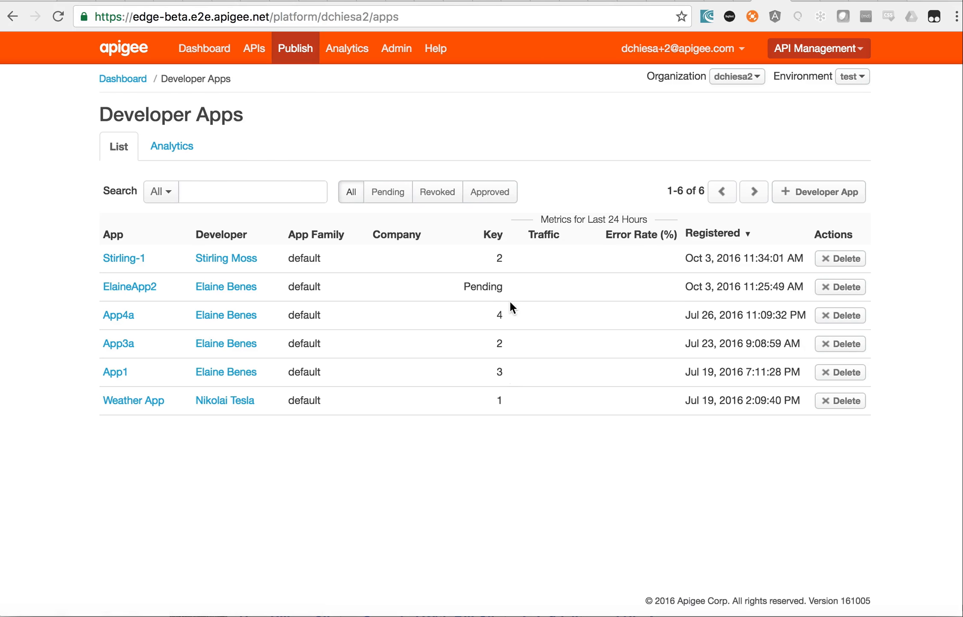
left_click(118, 316)
scroll(222, 492, "down", 5)
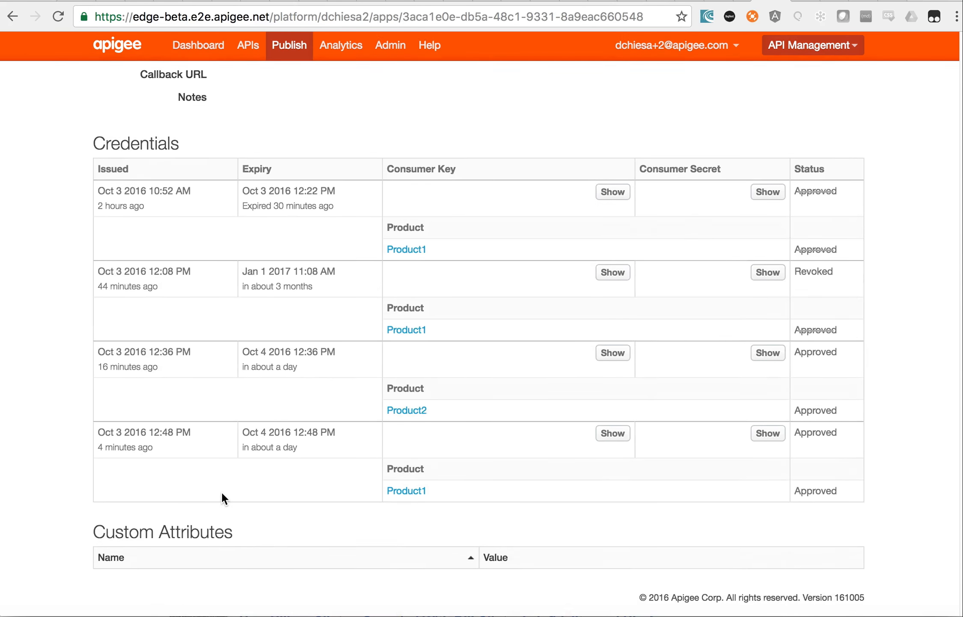